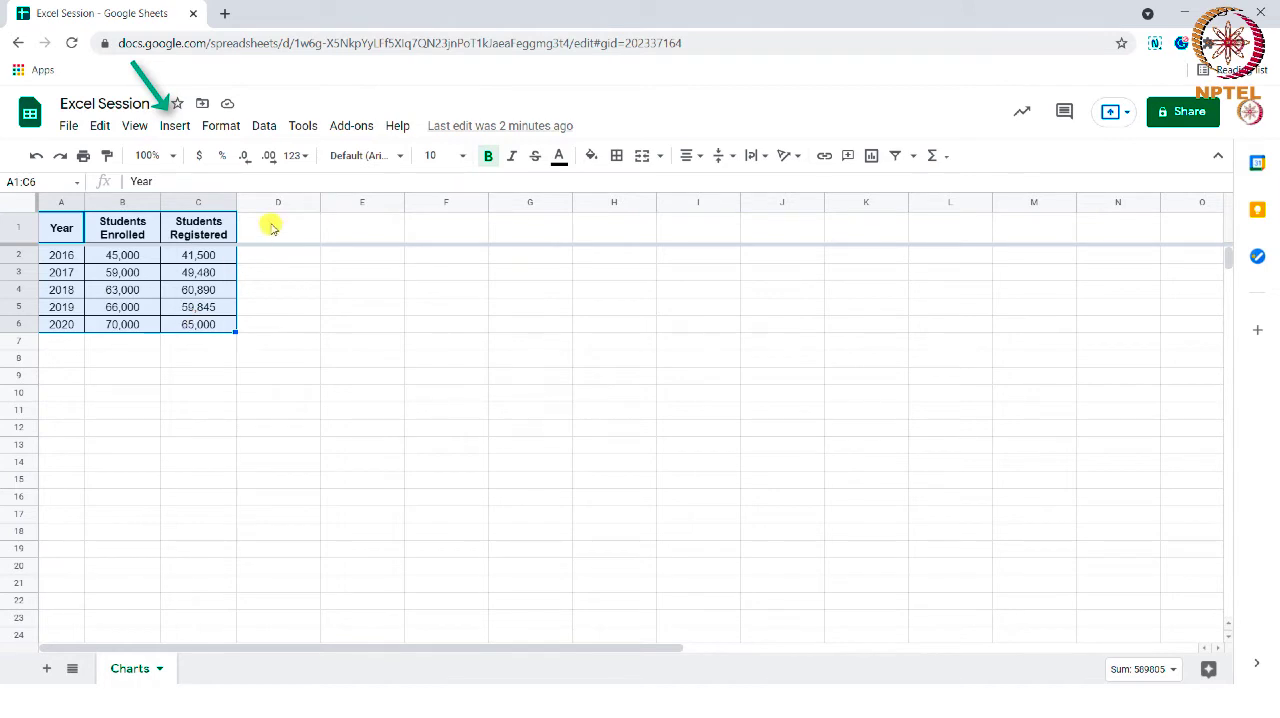
- Insert a chart from the selected range A1:C6 and open it for editing
{"action": "left_click", "coordinate": [174, 125]}
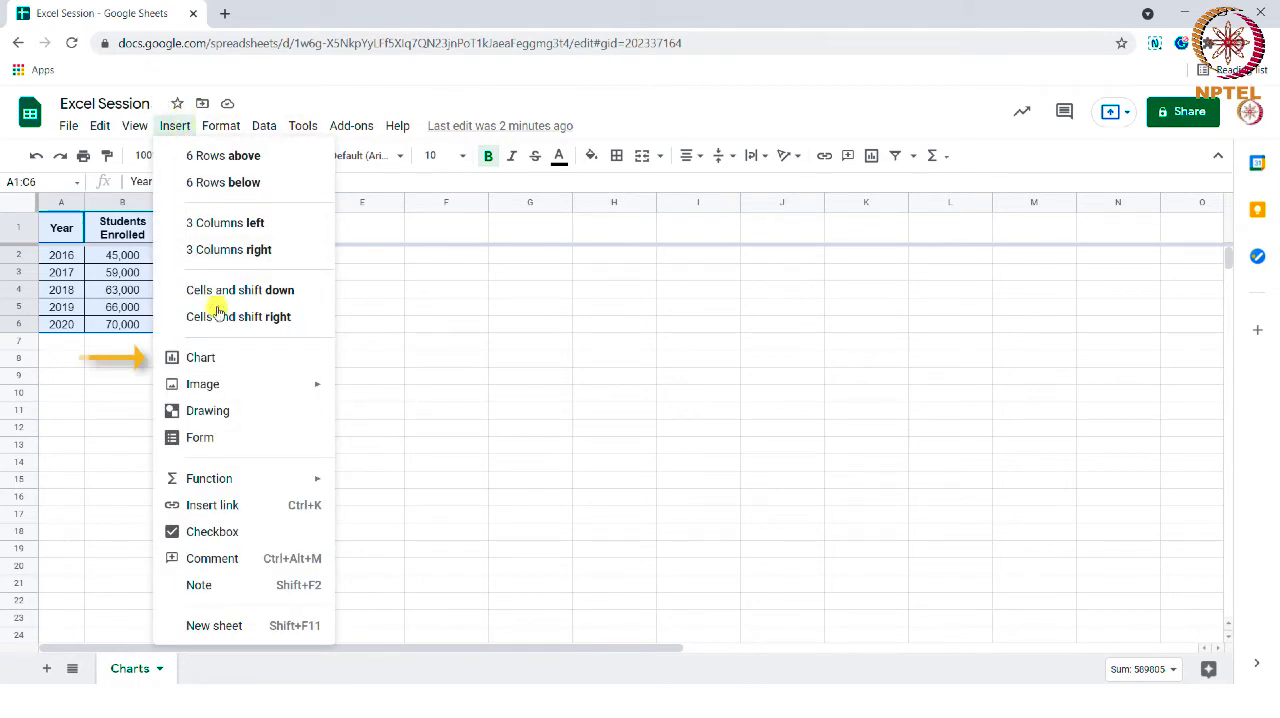
{"action": "left_click", "coordinate": [218, 357]}
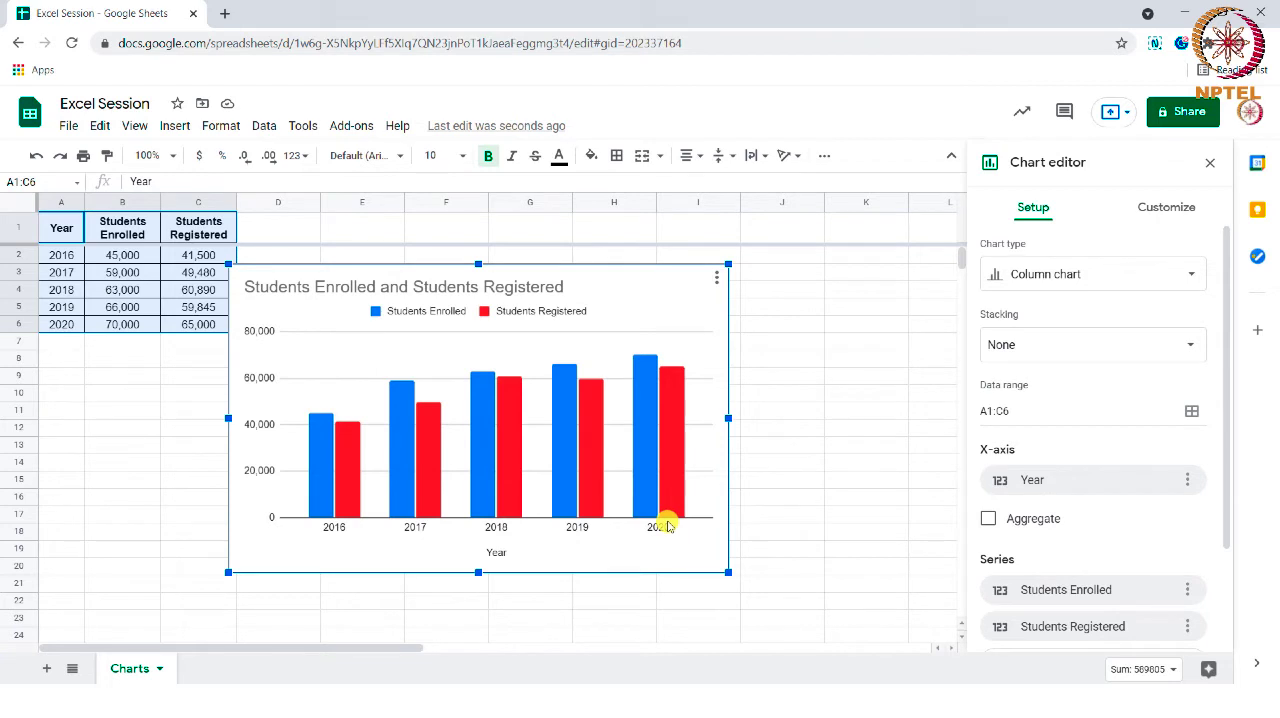
{"action": "left_click", "coordinate": [716, 277]}
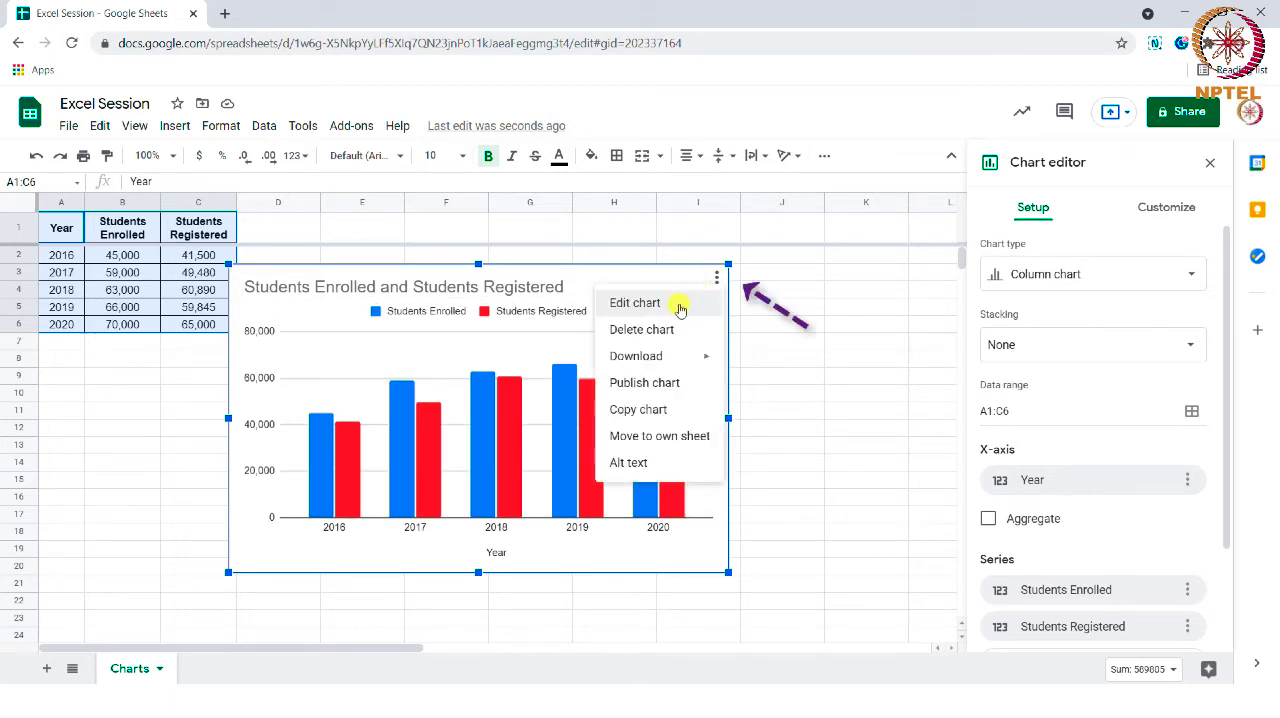
{"action": "left_click", "coordinate": [680, 306]}
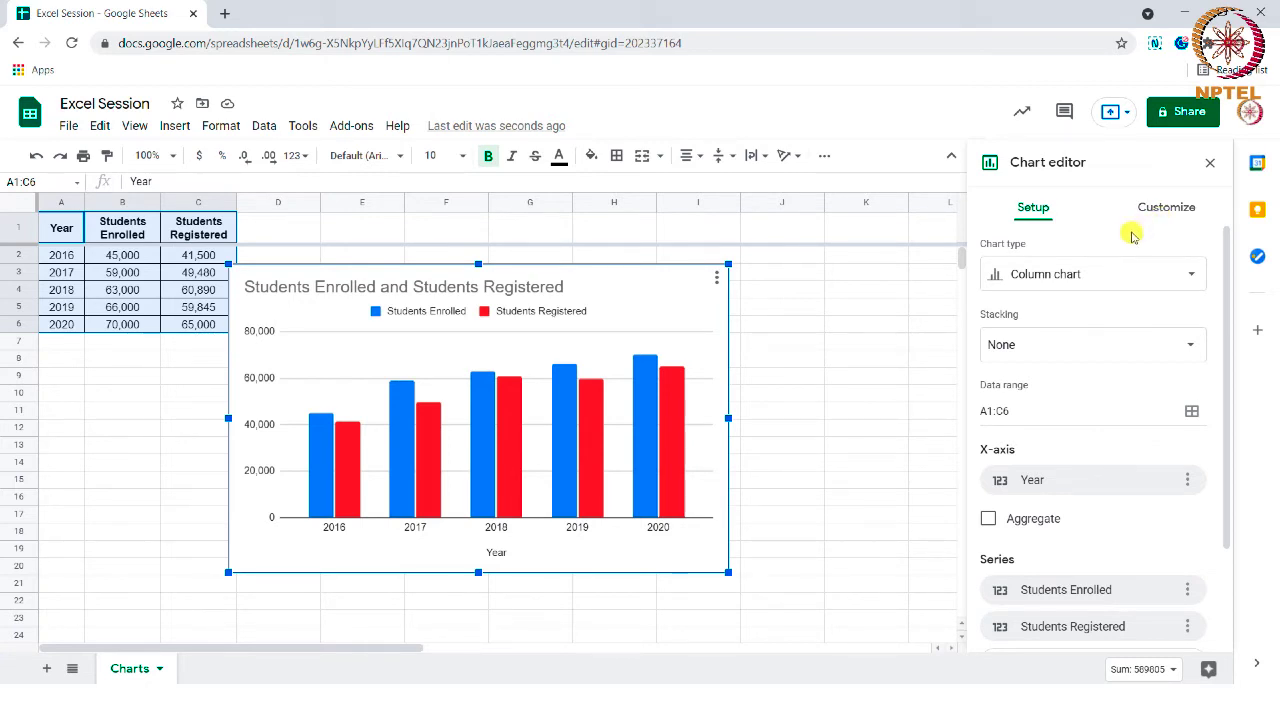
- Change the chart type to the suggested line chart
{"action": "left_click", "coordinate": [1086, 273]}
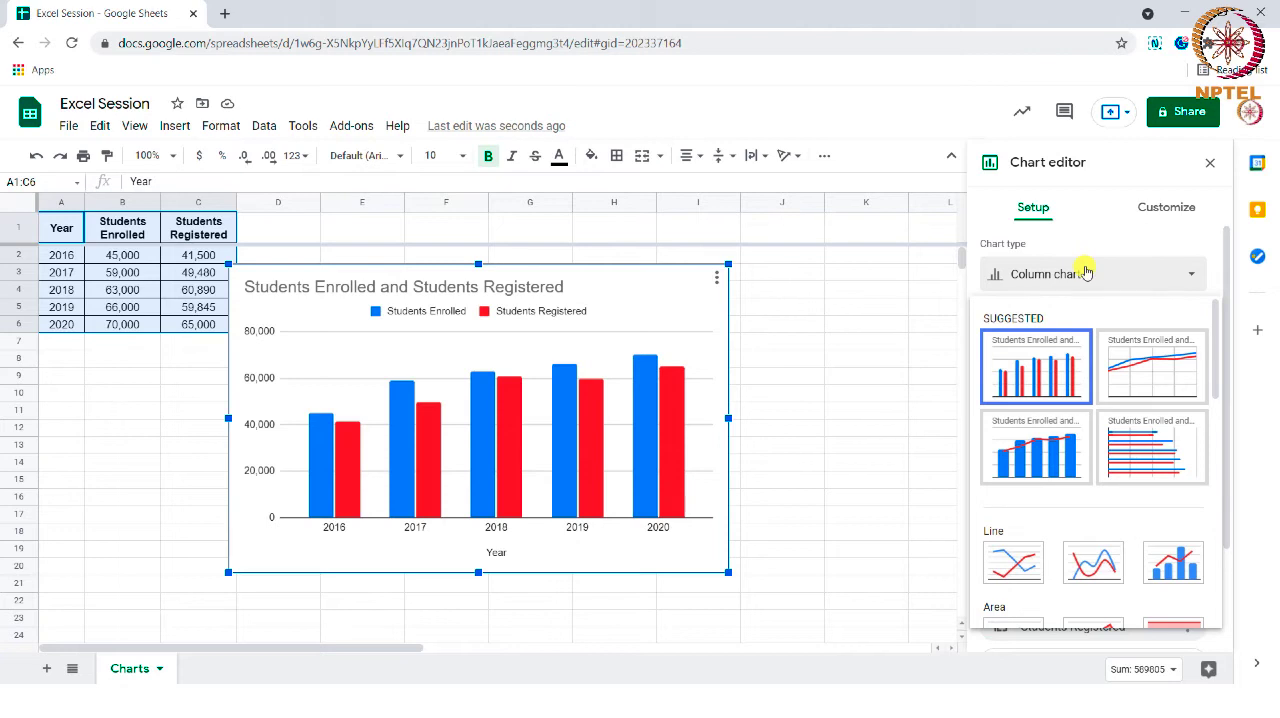
{"action": "scroll", "coordinate": [1020, 500], "scroll_direction": "down", "scroll_amount": 2}
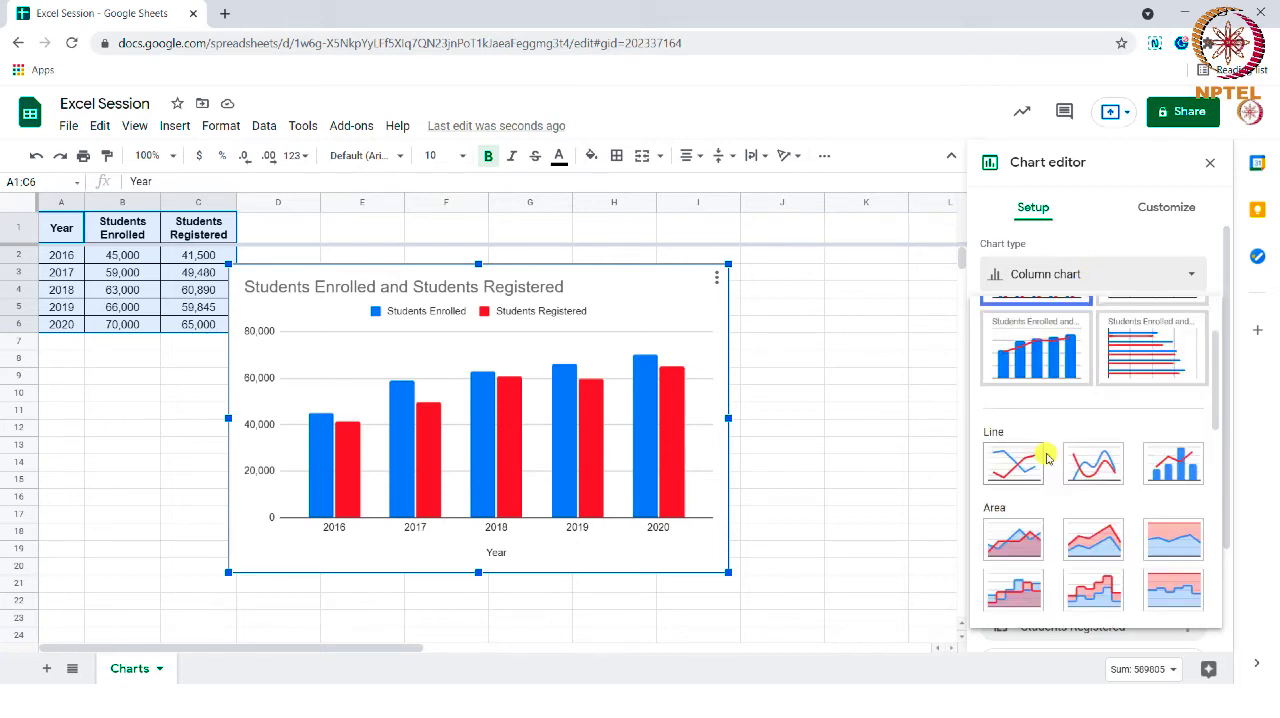
{"action": "scroll", "coordinate": [1046, 456], "scroll_direction": "up", "scroll_amount": 2}
{"action": "left_click", "coordinate": [1146, 378]}
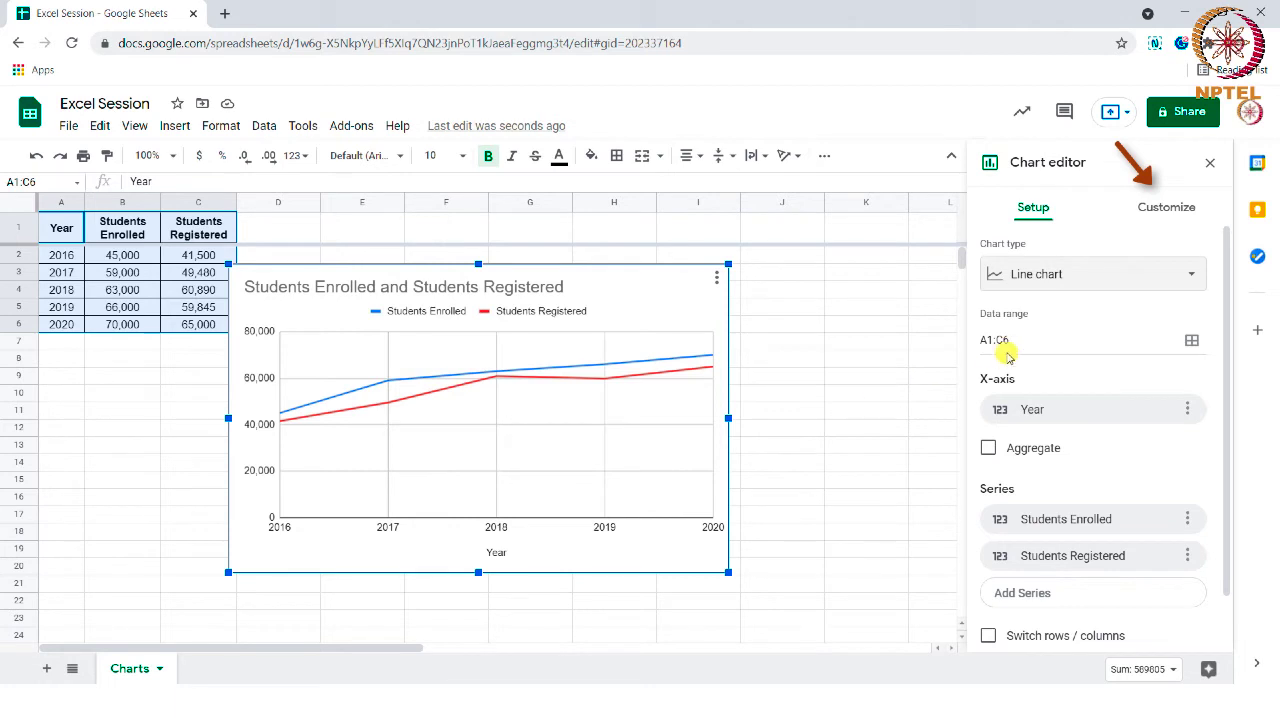
- Give the line chart an orange background and set its font to Tahoma
{"action": "left_click", "coordinate": [1166, 207]}
{"action": "left_click", "coordinate": [1060, 253]}
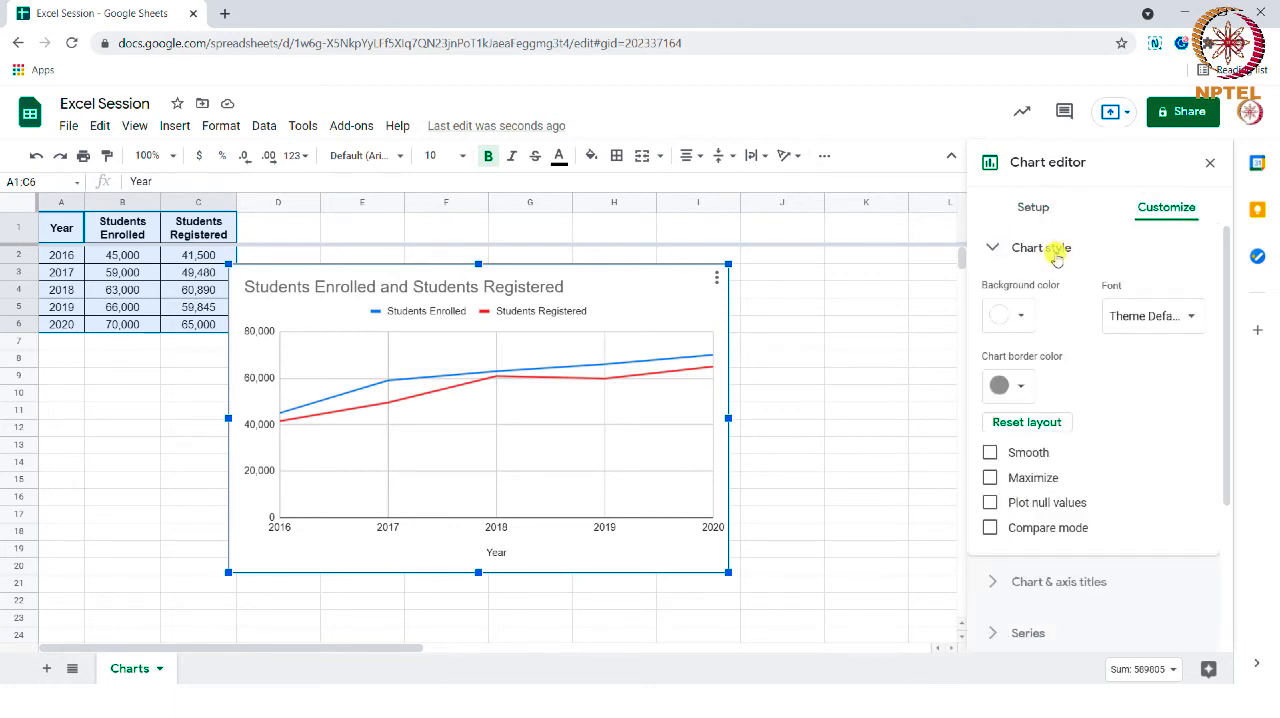
{"action": "left_click", "coordinate": [1020, 314]}
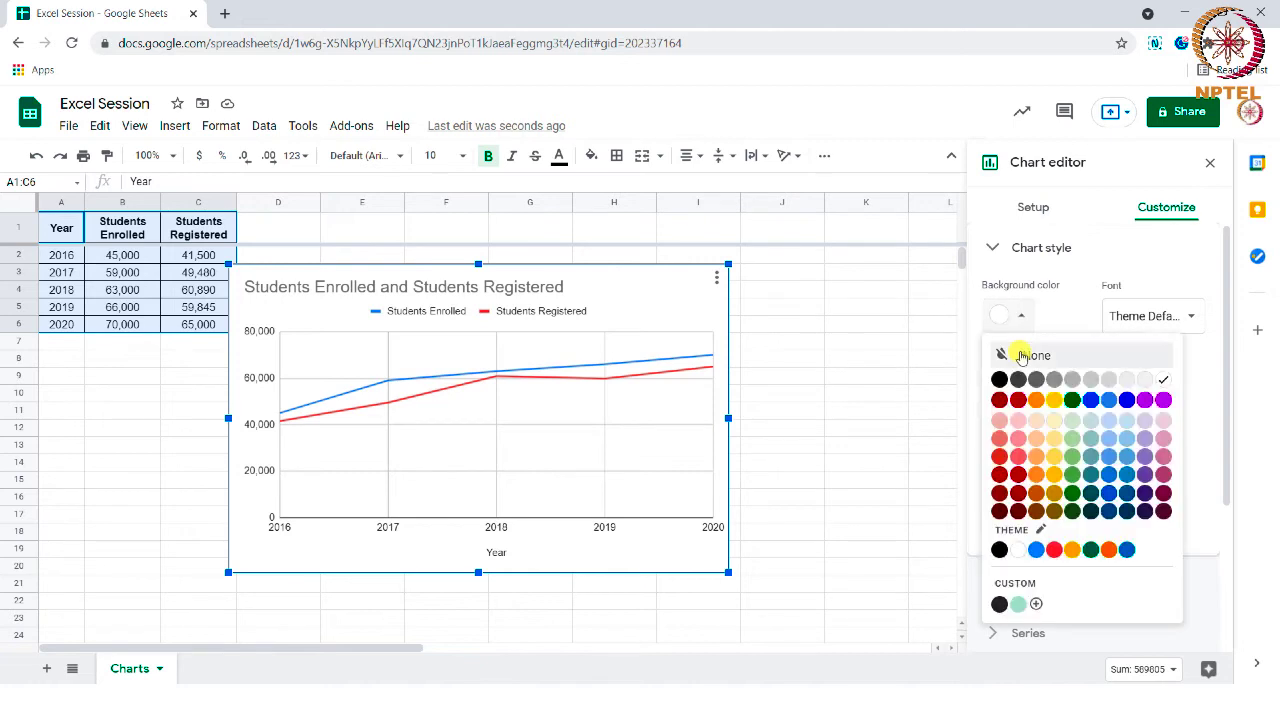
{"action": "left_click", "coordinate": [1036, 399]}
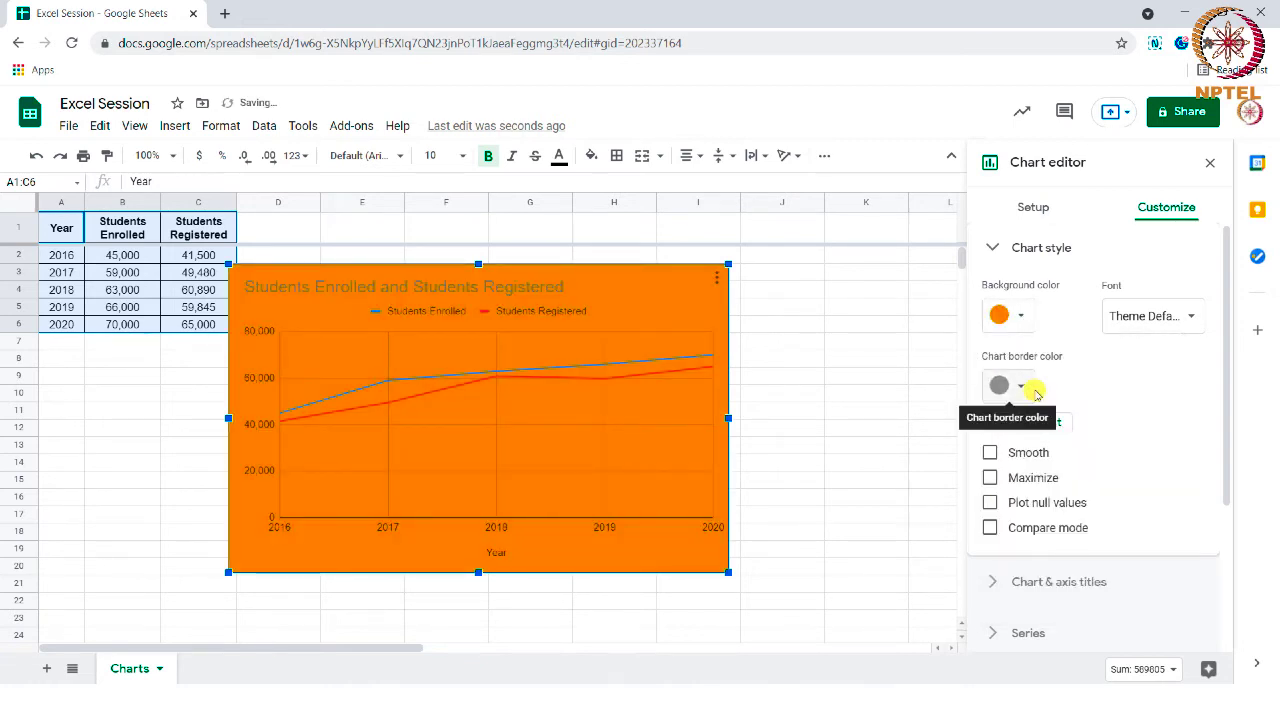
{"action": "left_click", "coordinate": [1145, 322]}
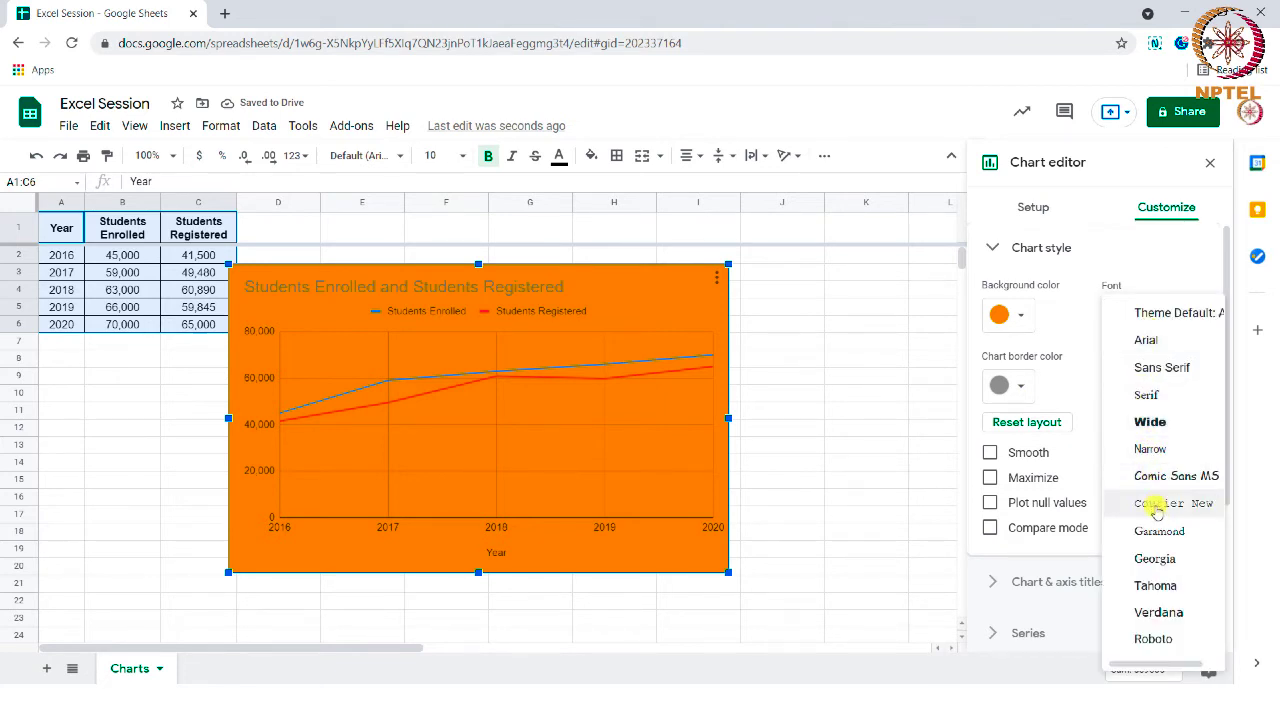
{"action": "left_click", "coordinate": [1158, 586]}
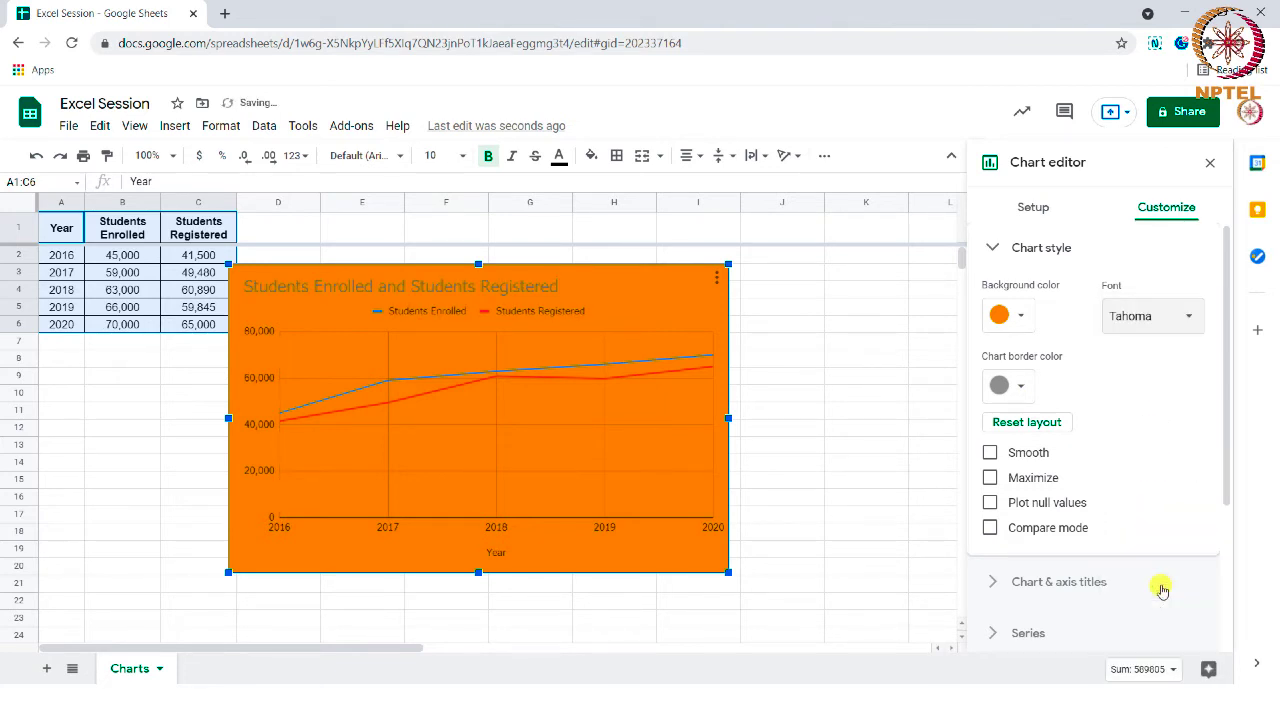
- Set the chart border color to dark red
{"action": "left_click", "coordinate": [1024, 383]}
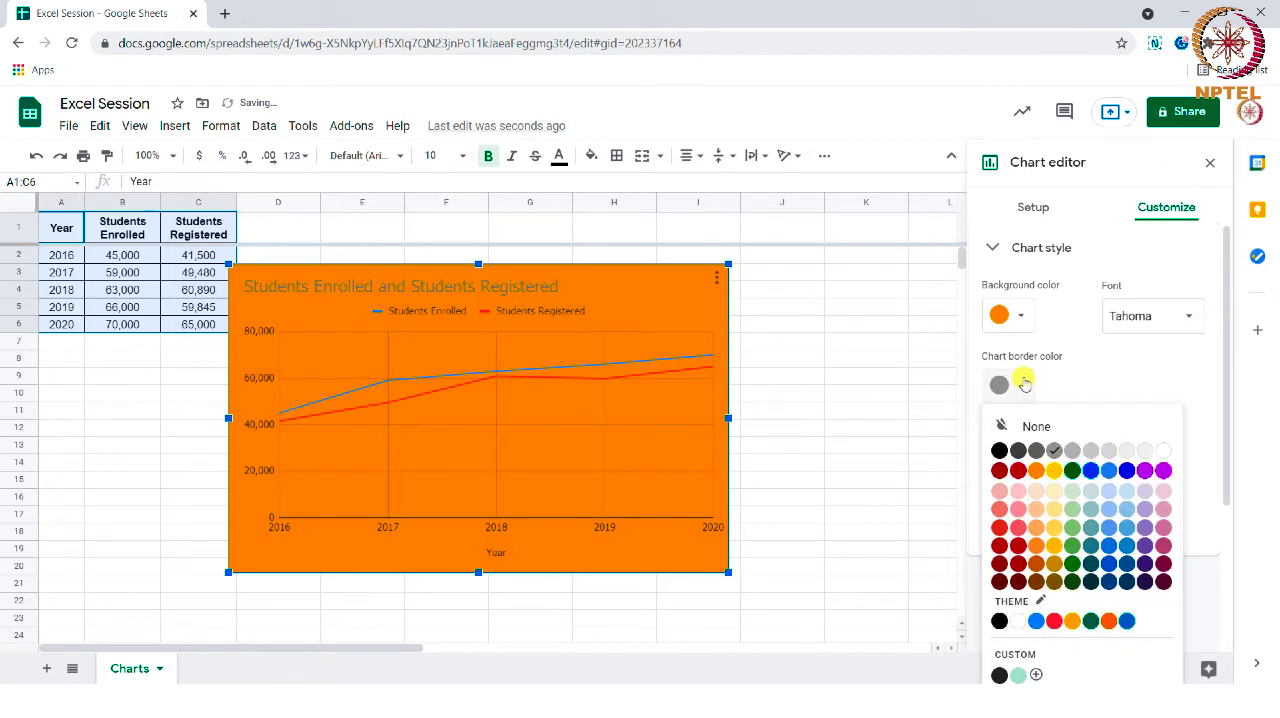
{"action": "left_click", "coordinate": [1018, 472]}
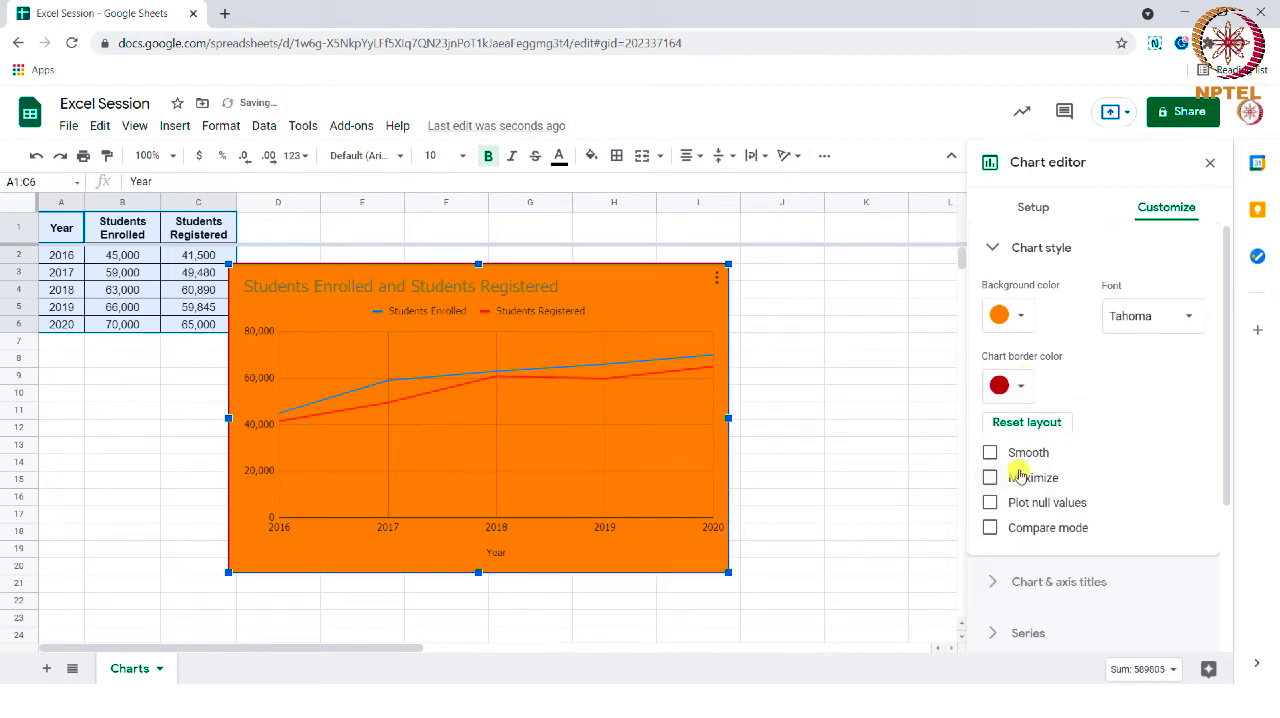
{"action": "left_click", "coordinate": [866, 445]}
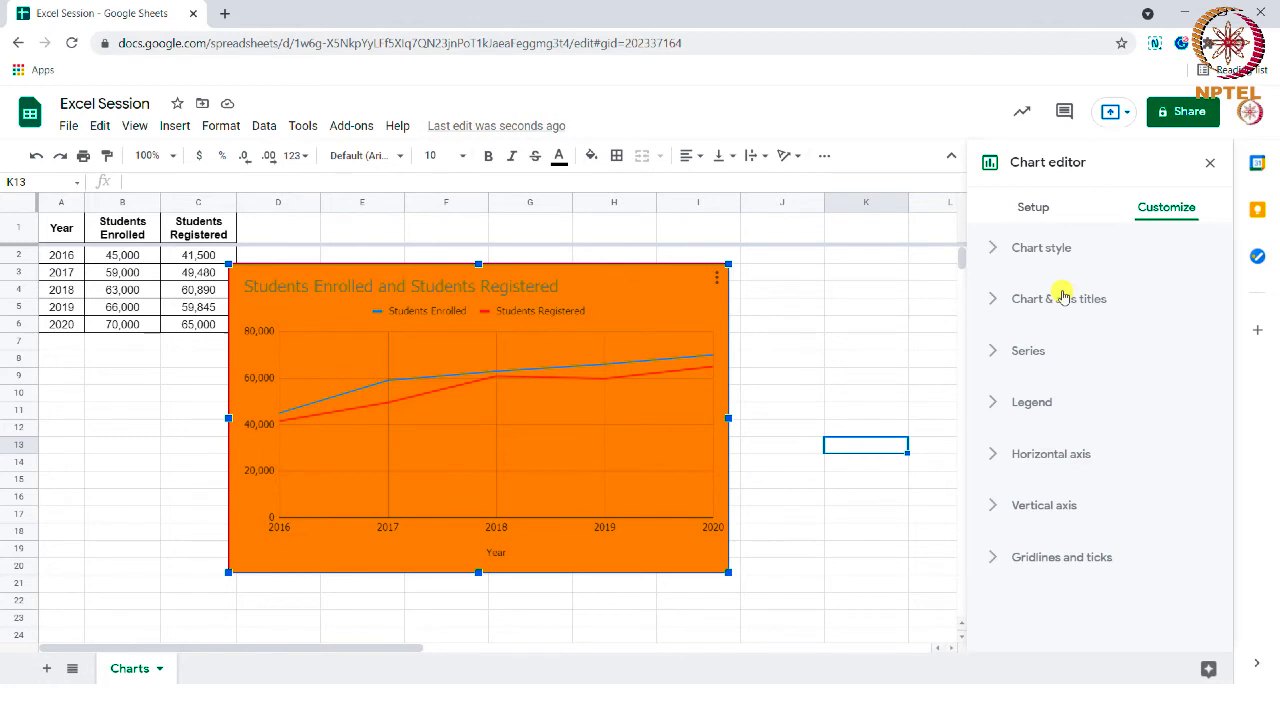
- Change the chart title text to "Students Data"
{"action": "left_click", "coordinate": [1063, 298]}
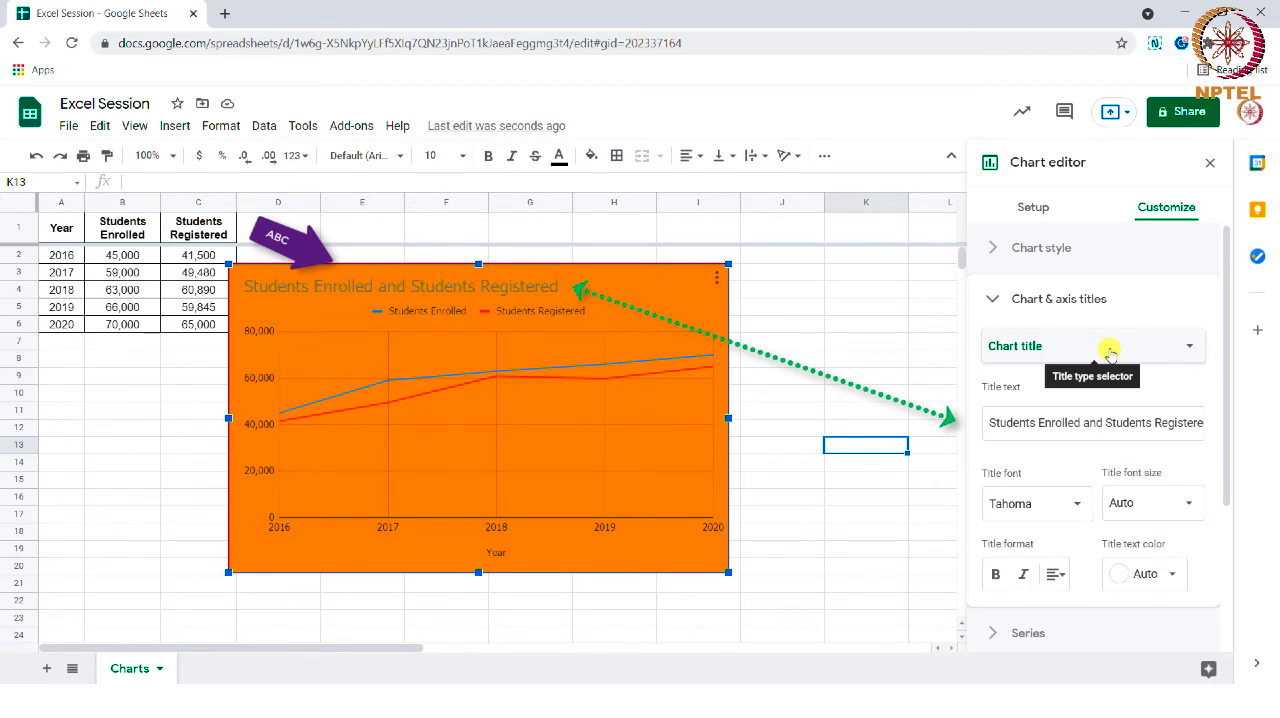
{"action": "left_click", "coordinate": [1054, 423]}
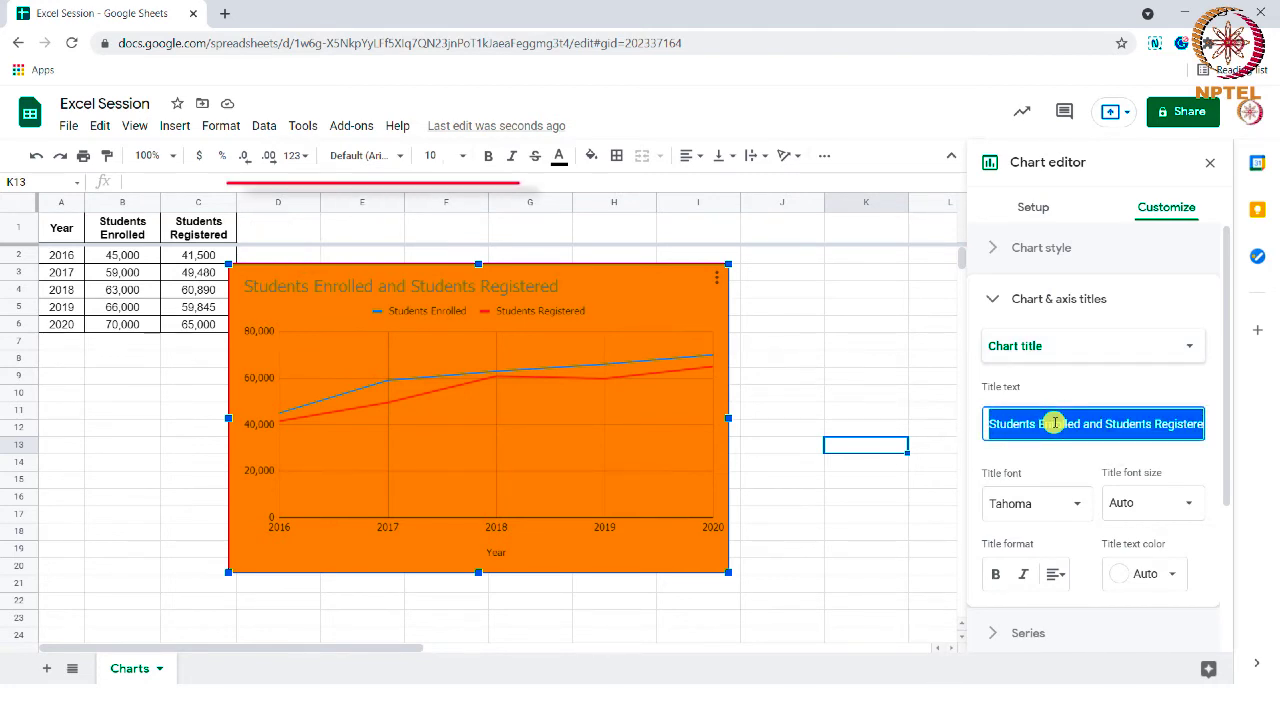
{"action": "left_click", "coordinate": [996, 423]}
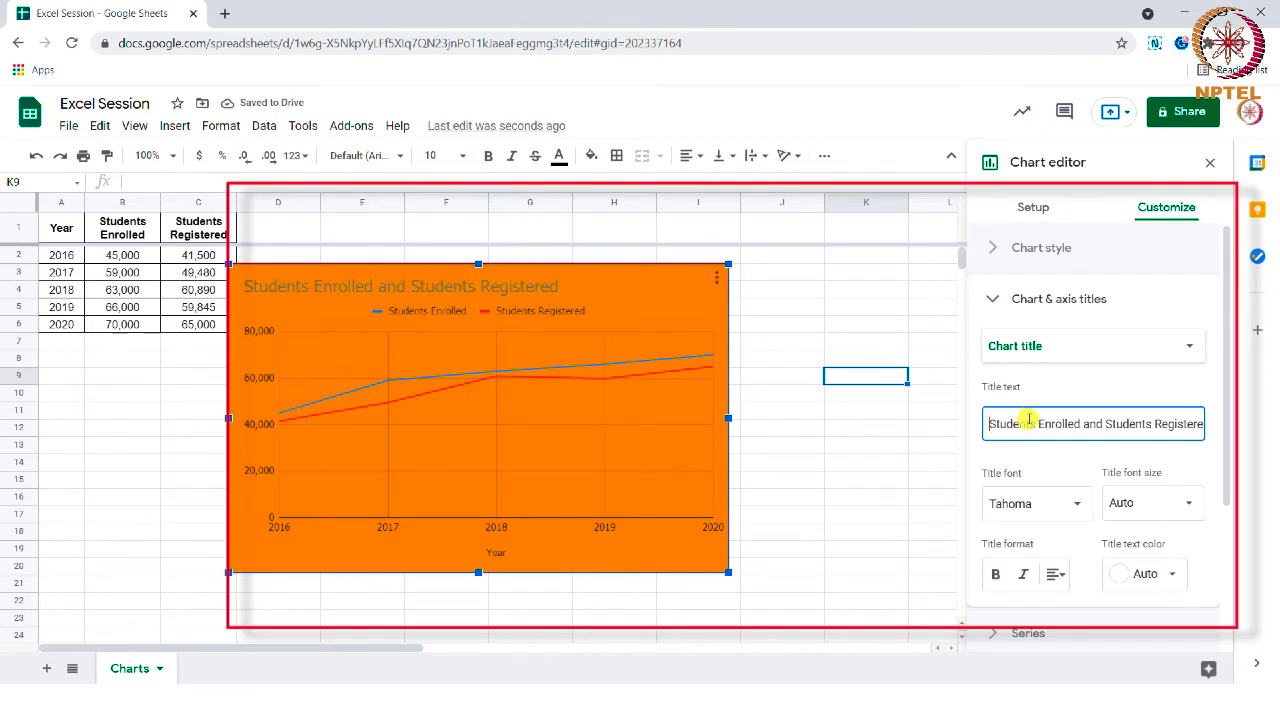
{"action": "left_click_drag", "start_coordinate": [1040, 423], "coordinate": [1276, 418]}
{"action": "key", "text": "BackSpace"}
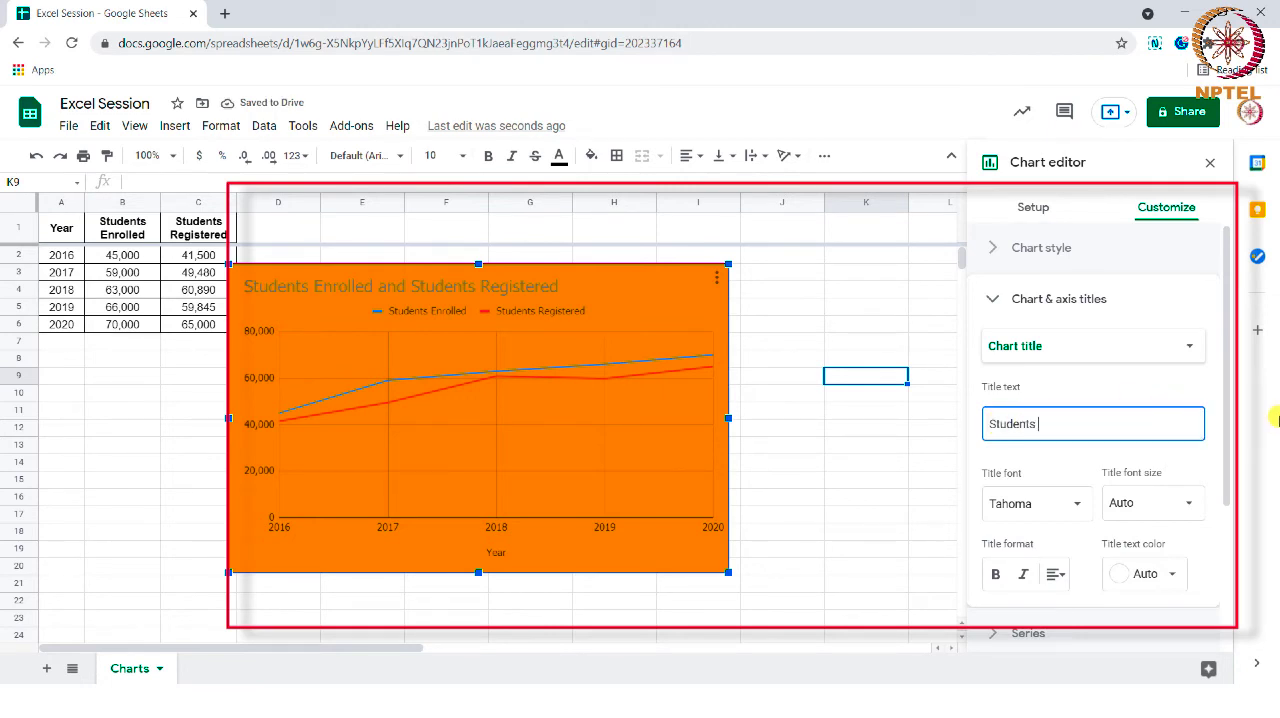
{"action": "type", "text": "Data"}
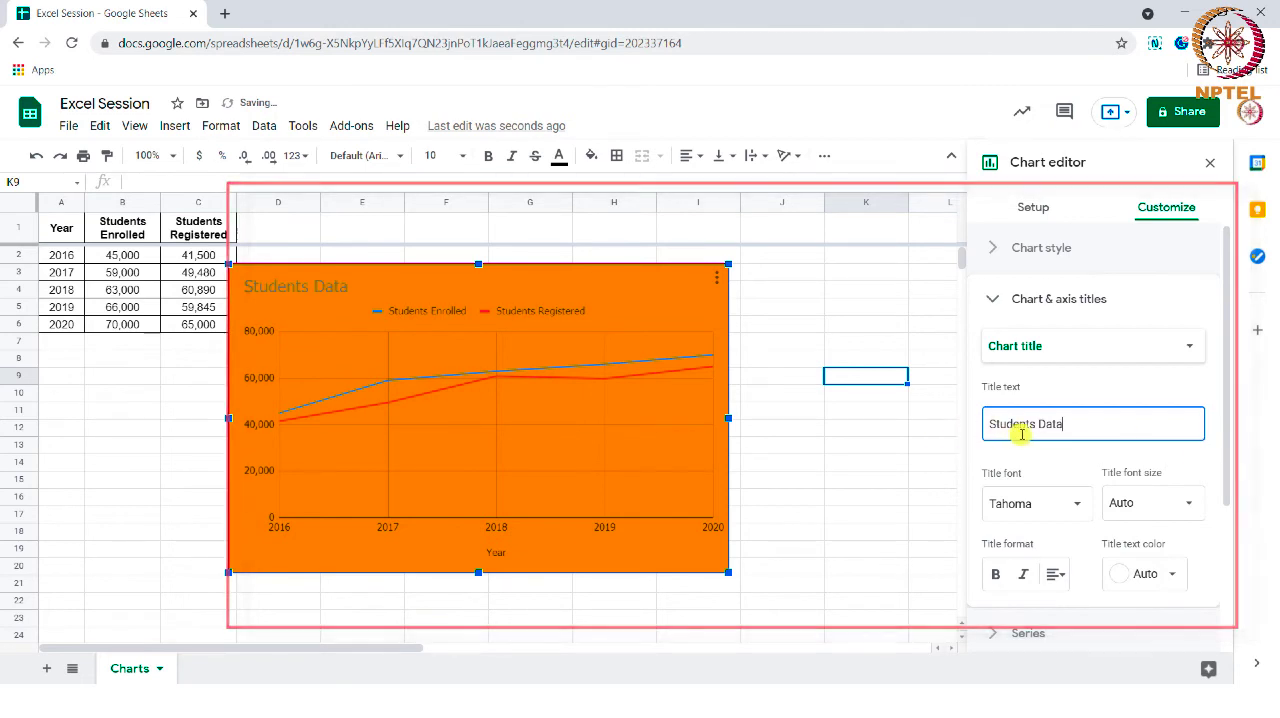
{"action": "left_click", "coordinate": [1052, 464]}
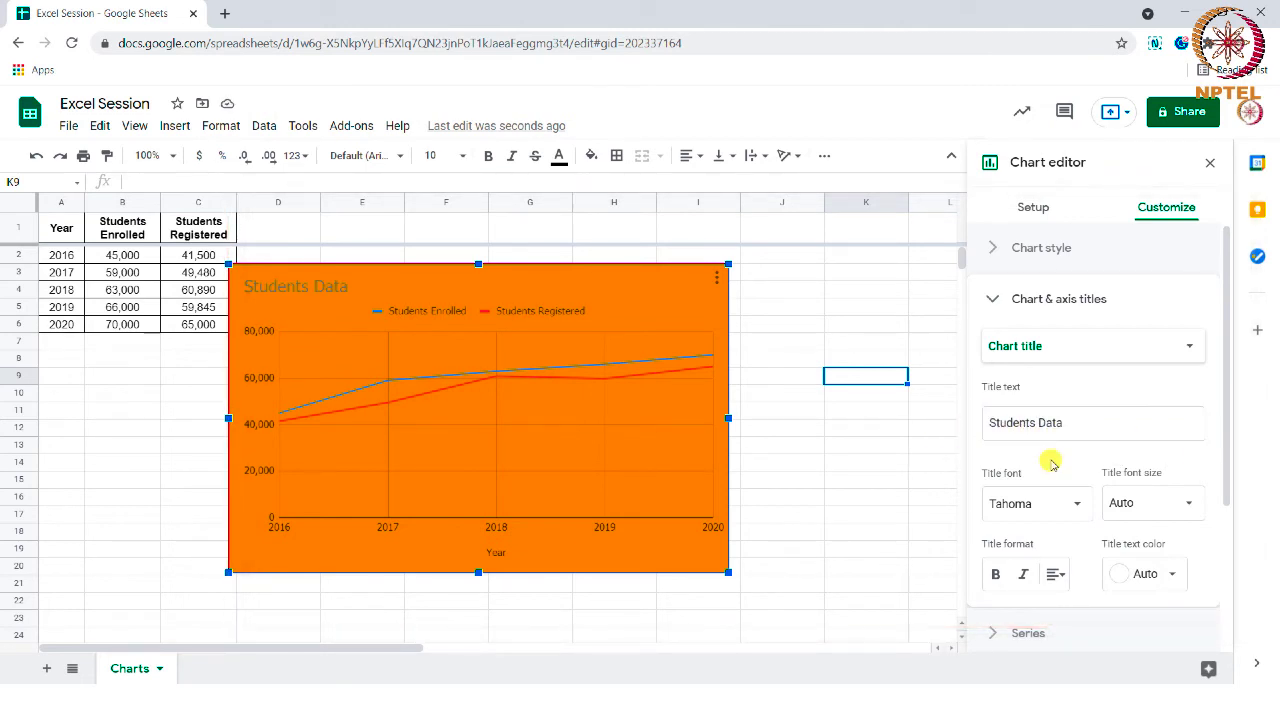
- Set the chart title's font to Georgia and its font size to 30
{"action": "left_click", "coordinate": [1026, 504]}
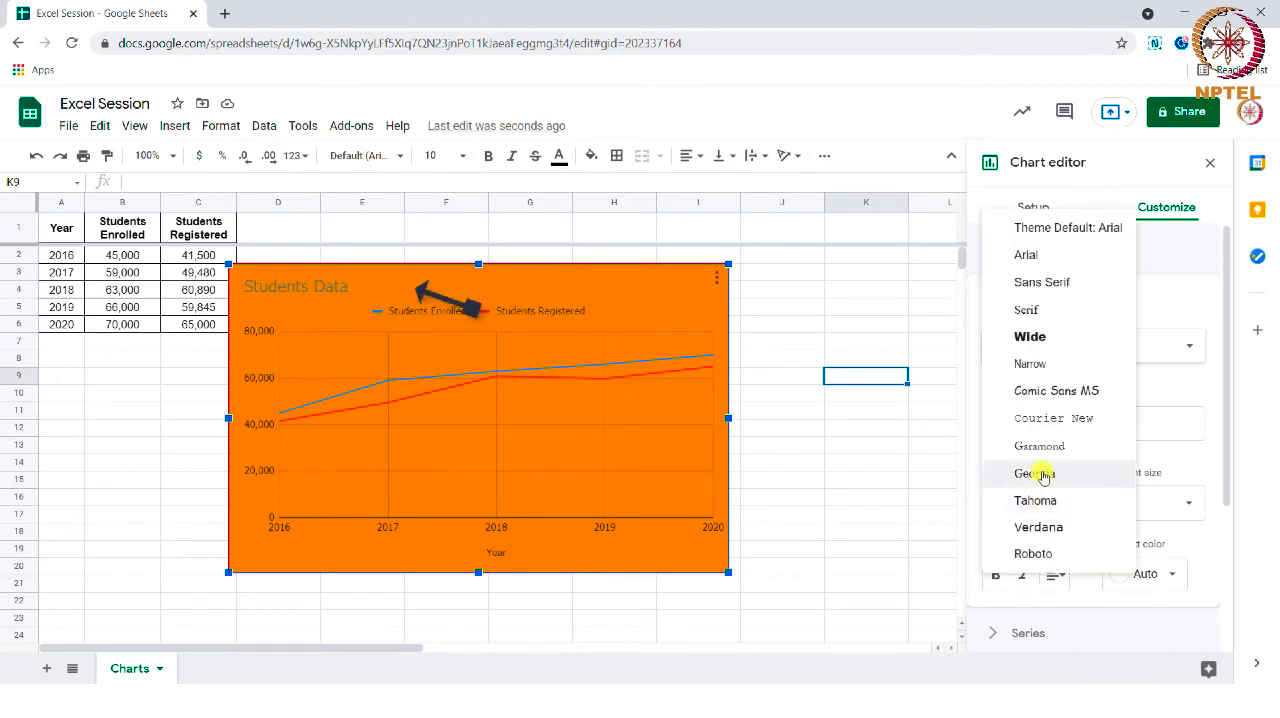
{"action": "left_click", "coordinate": [1041, 476]}
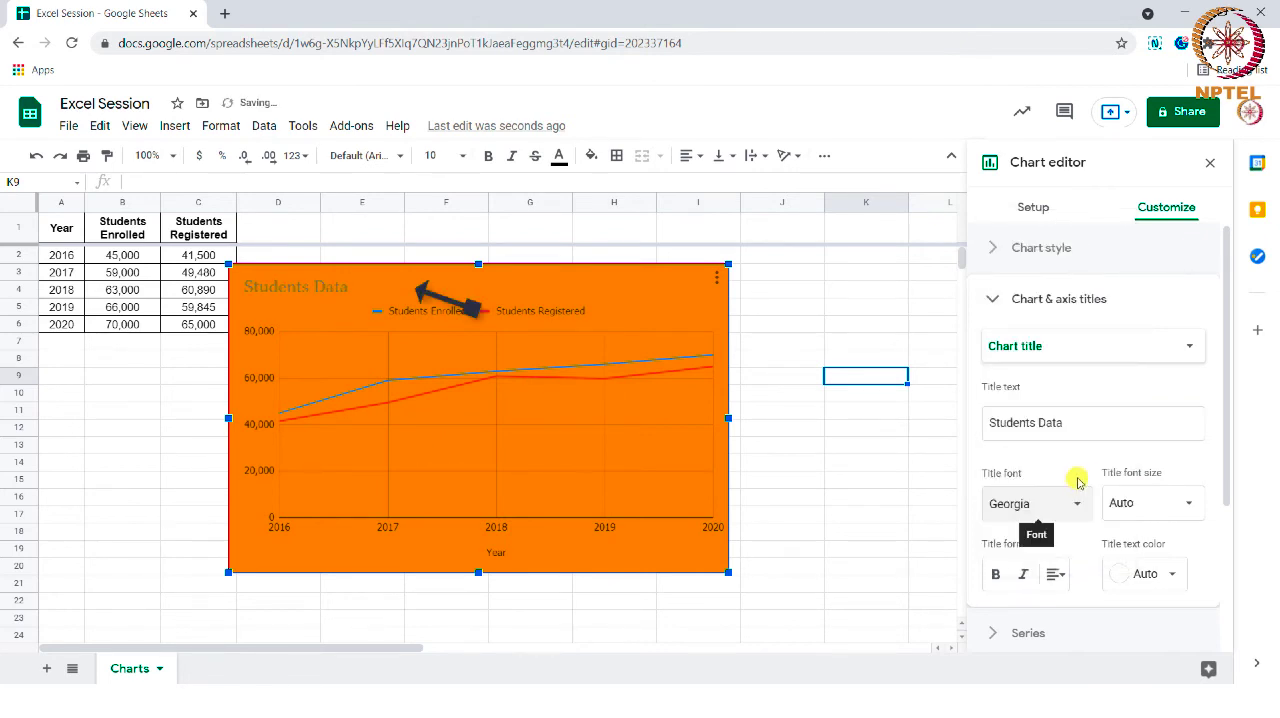
{"action": "left_click", "coordinate": [1140, 503]}
{"action": "left_click", "coordinate": [1141, 440]}
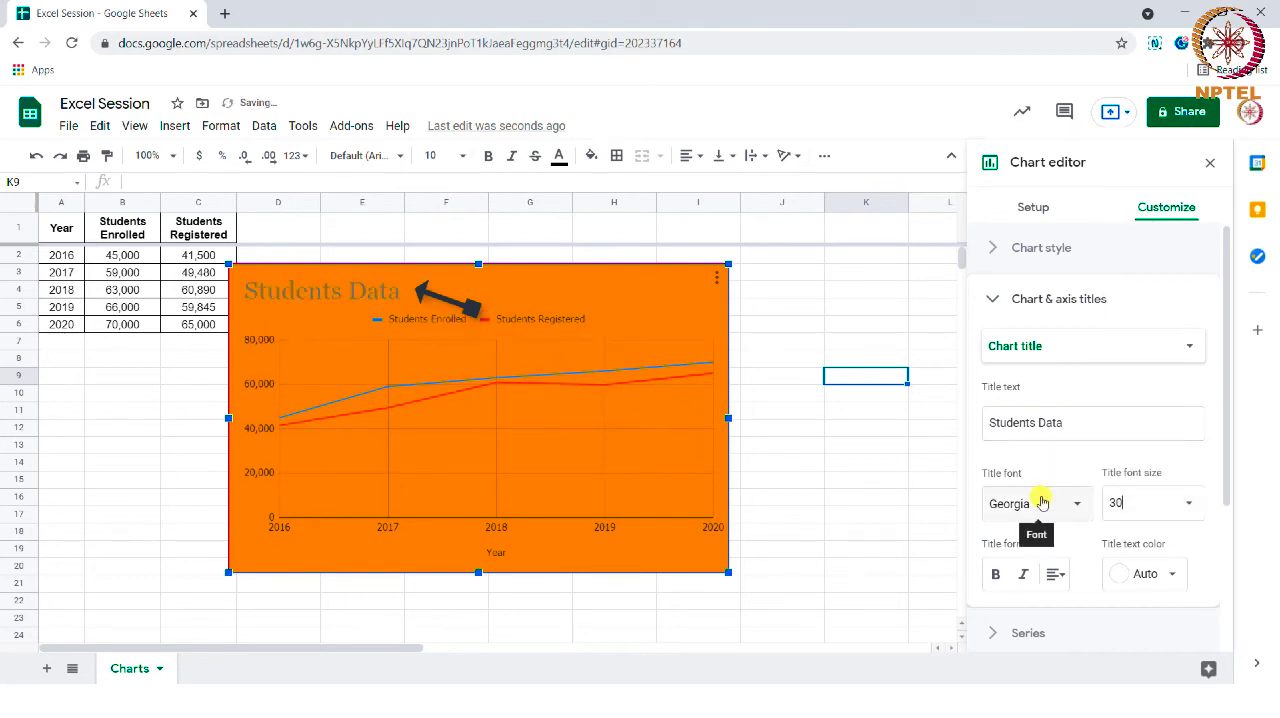
- Color the chart title blue and center it above the plot
{"action": "left_click", "coordinate": [1133, 579]}
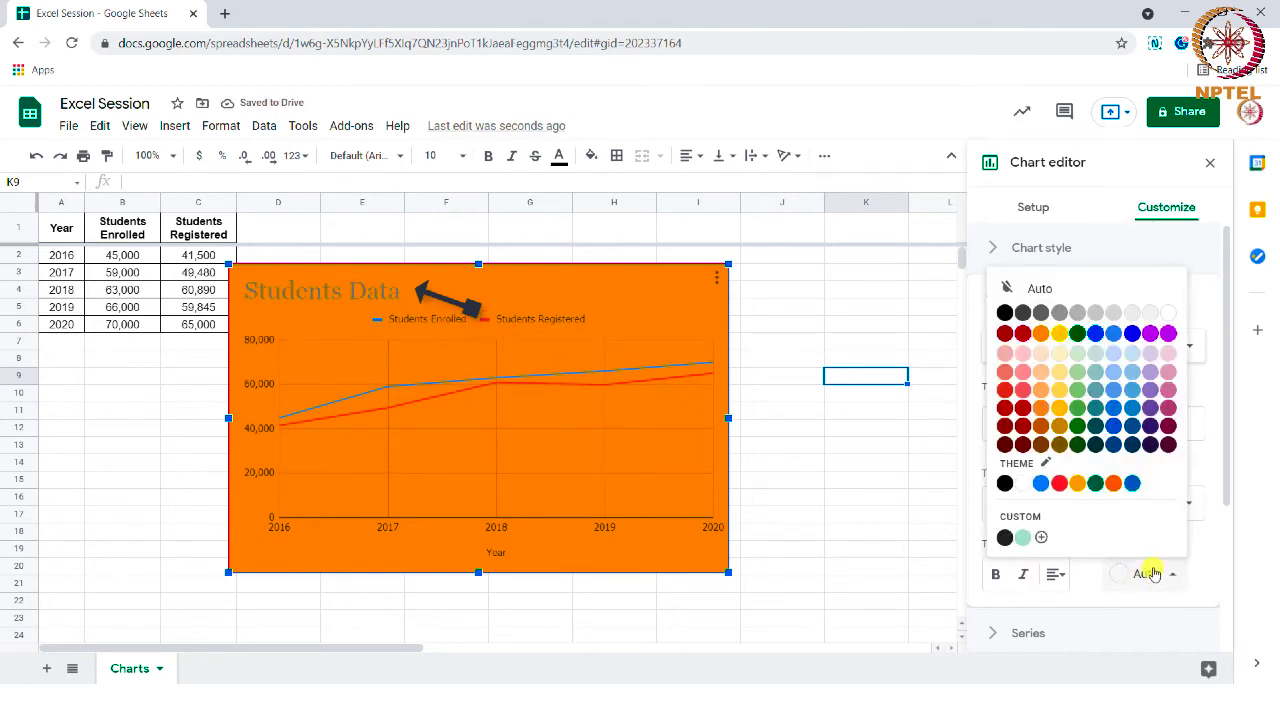
{"action": "left_click", "coordinate": [1114, 410]}
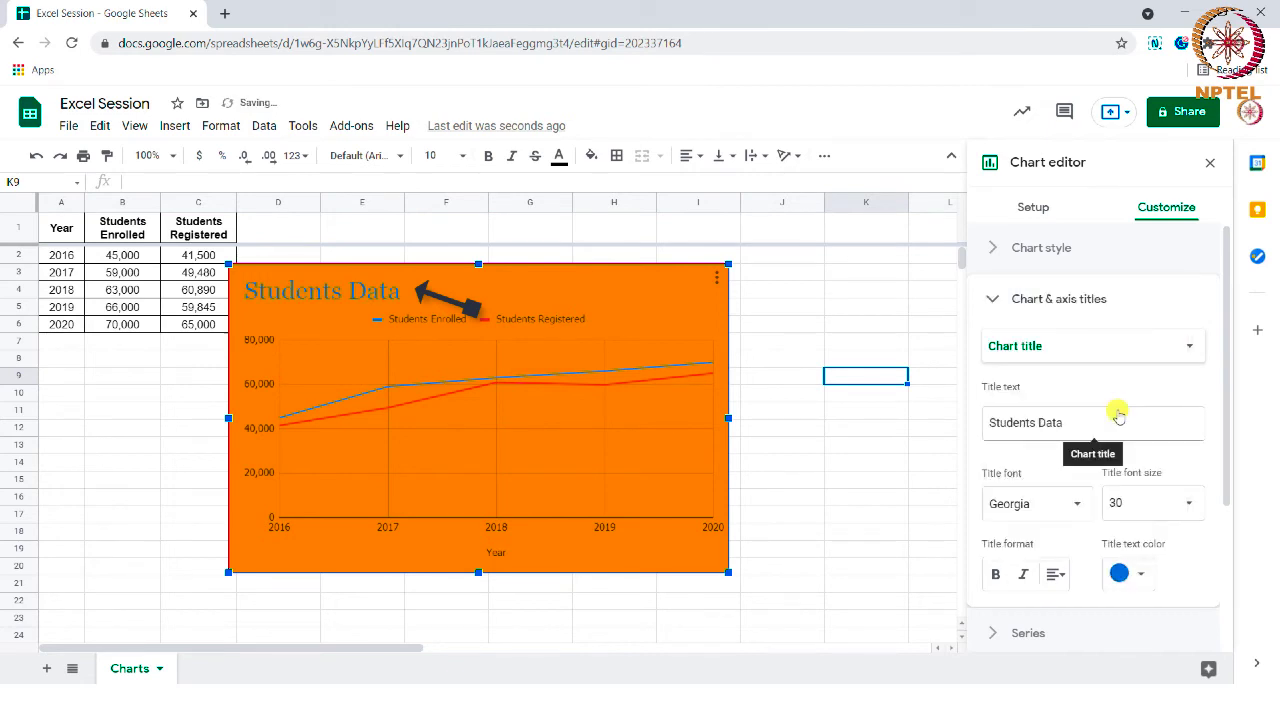
{"action": "left_click", "coordinate": [1053, 583]}
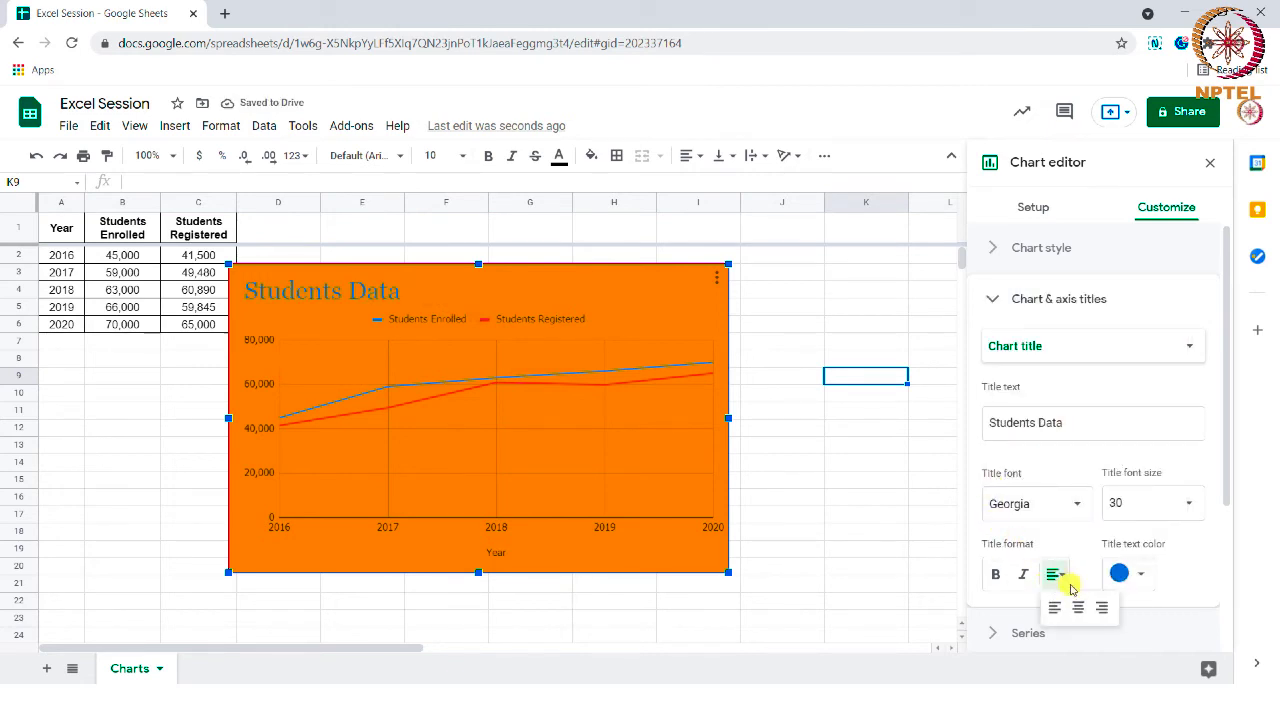
{"action": "left_click", "coordinate": [1057, 607]}
- Look through the line formatting options that apply to all series of the chart
{"action": "scroll", "coordinate": [1030, 540], "scroll_direction": "down", "scroll_amount": 1}
{"action": "left_click", "coordinate": [1028, 532]}
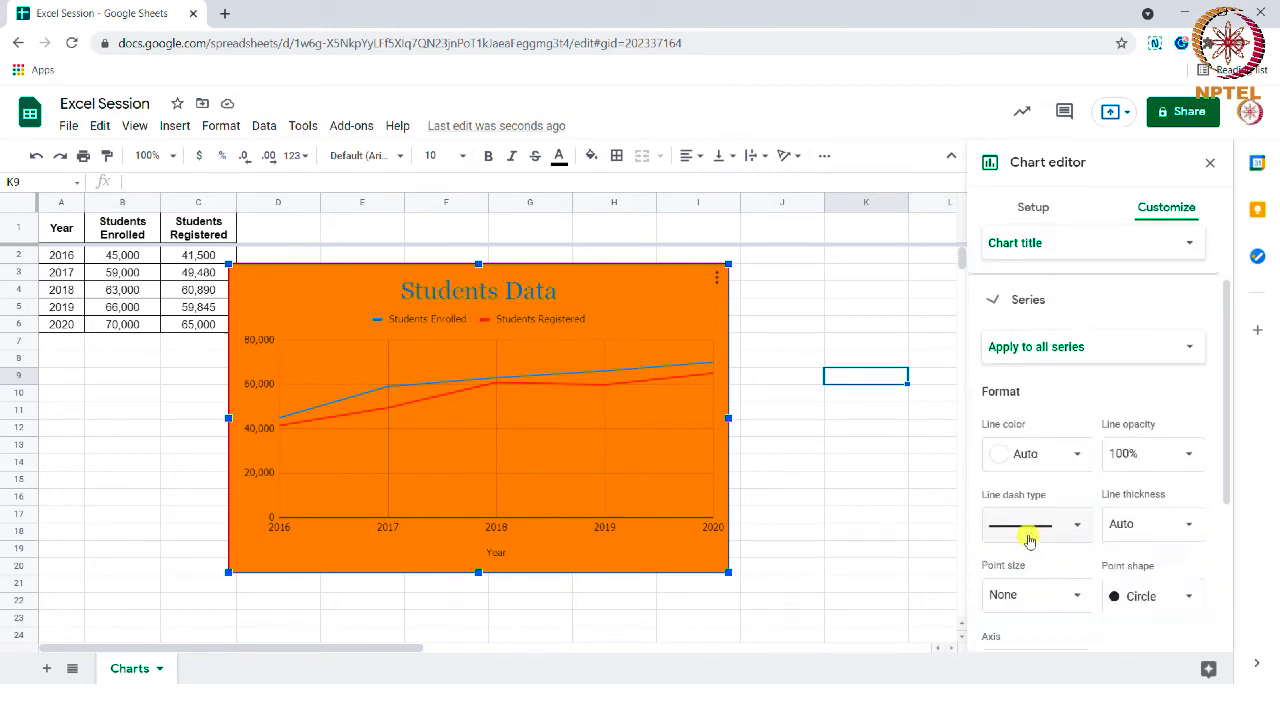
{"action": "scroll", "coordinate": [1030, 540], "scroll_direction": "down", "scroll_amount": 1}
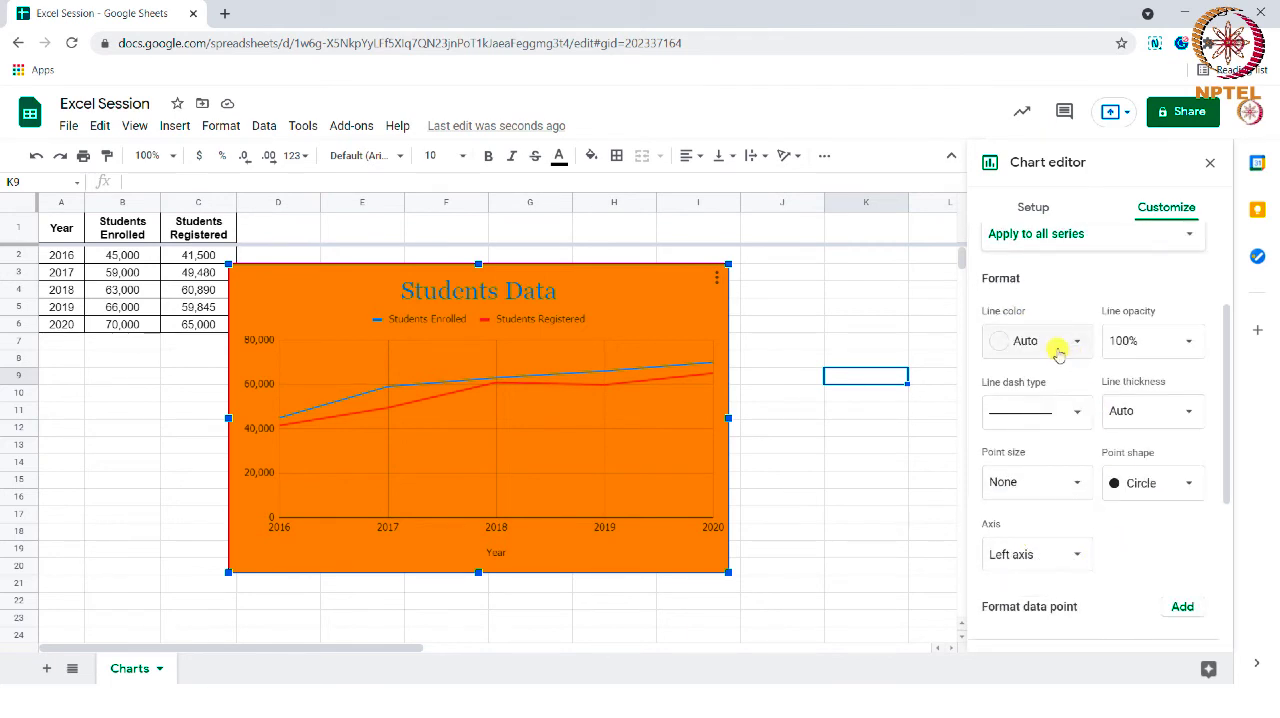
{"action": "scroll", "coordinate": [1000, 490], "scroll_direction": "up", "scroll_amount": 2}
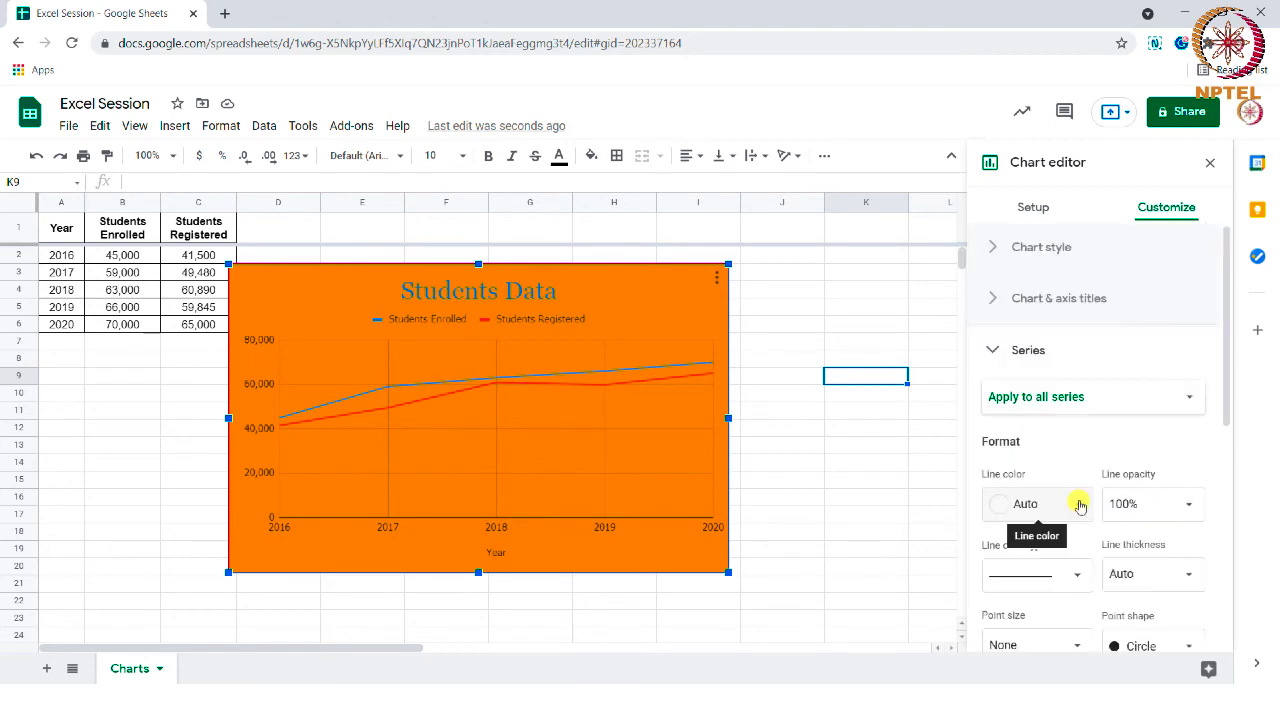
{"action": "scroll", "coordinate": [1050, 490], "scroll_direction": "down", "scroll_amount": 2}
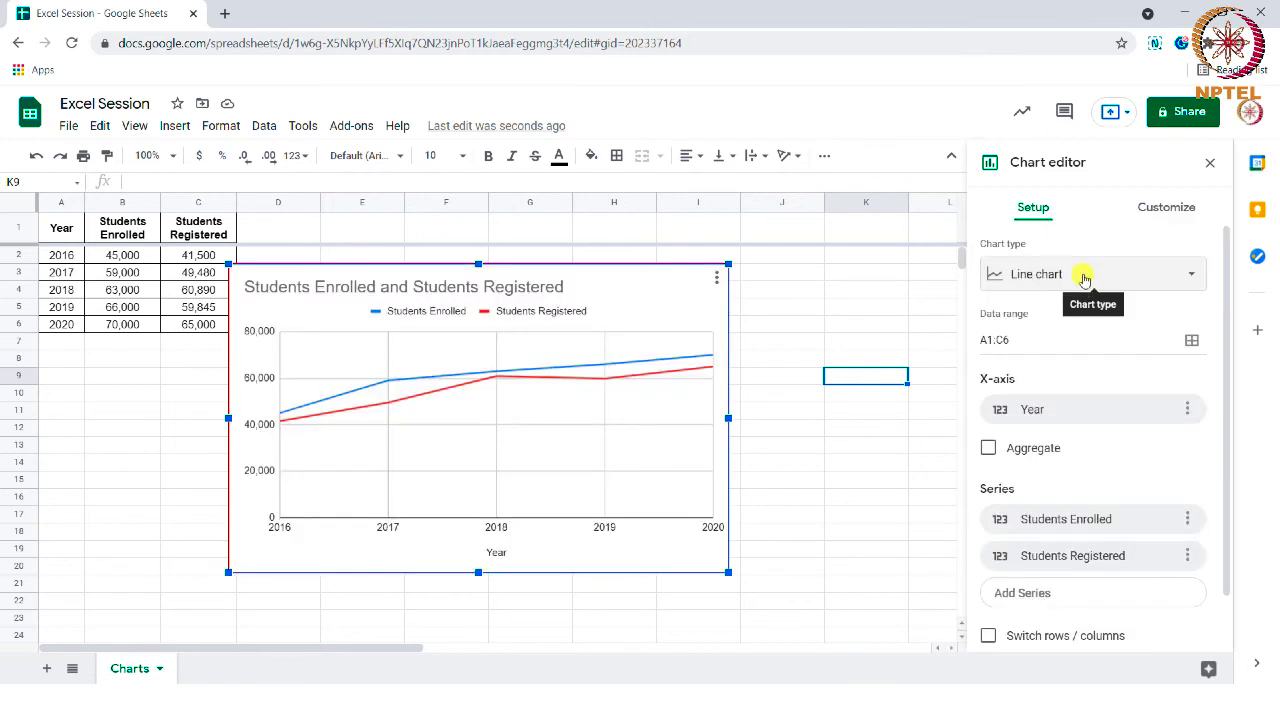
- Change the chart type to a column chart and switch its rows and columns
{"action": "left_click", "coordinate": [1085, 276]}
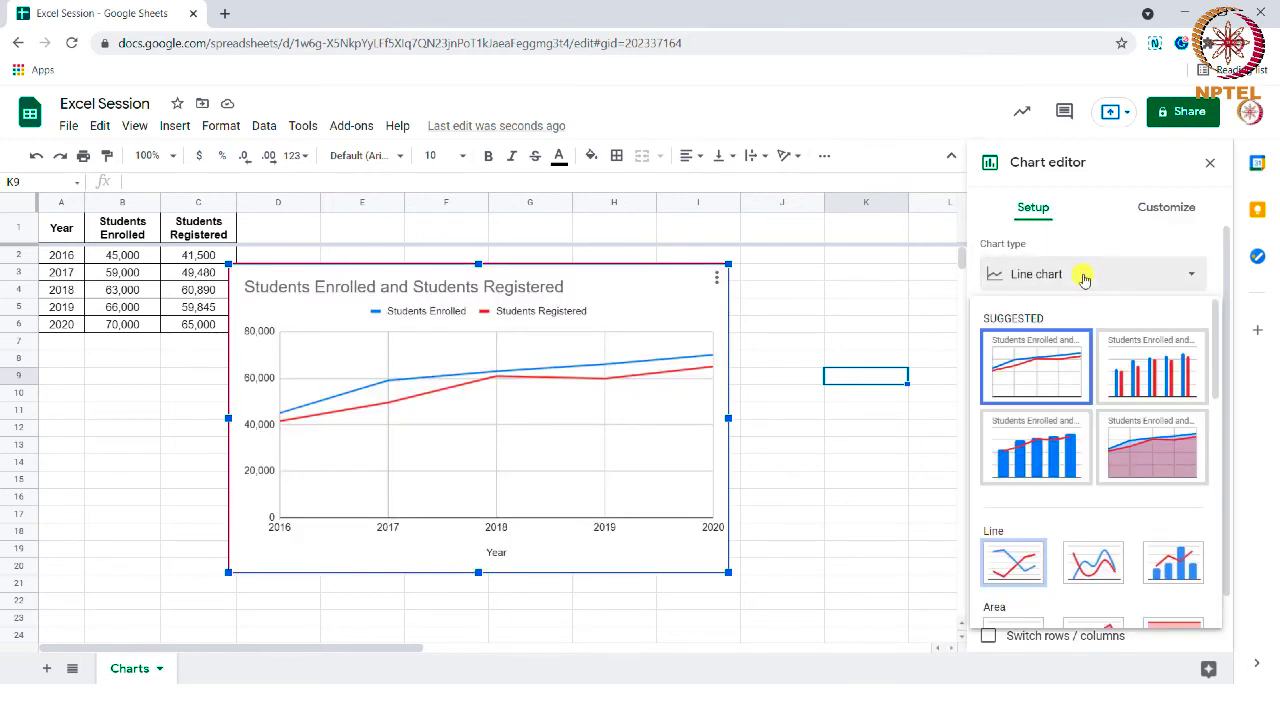
{"action": "left_click", "coordinate": [1140, 390]}
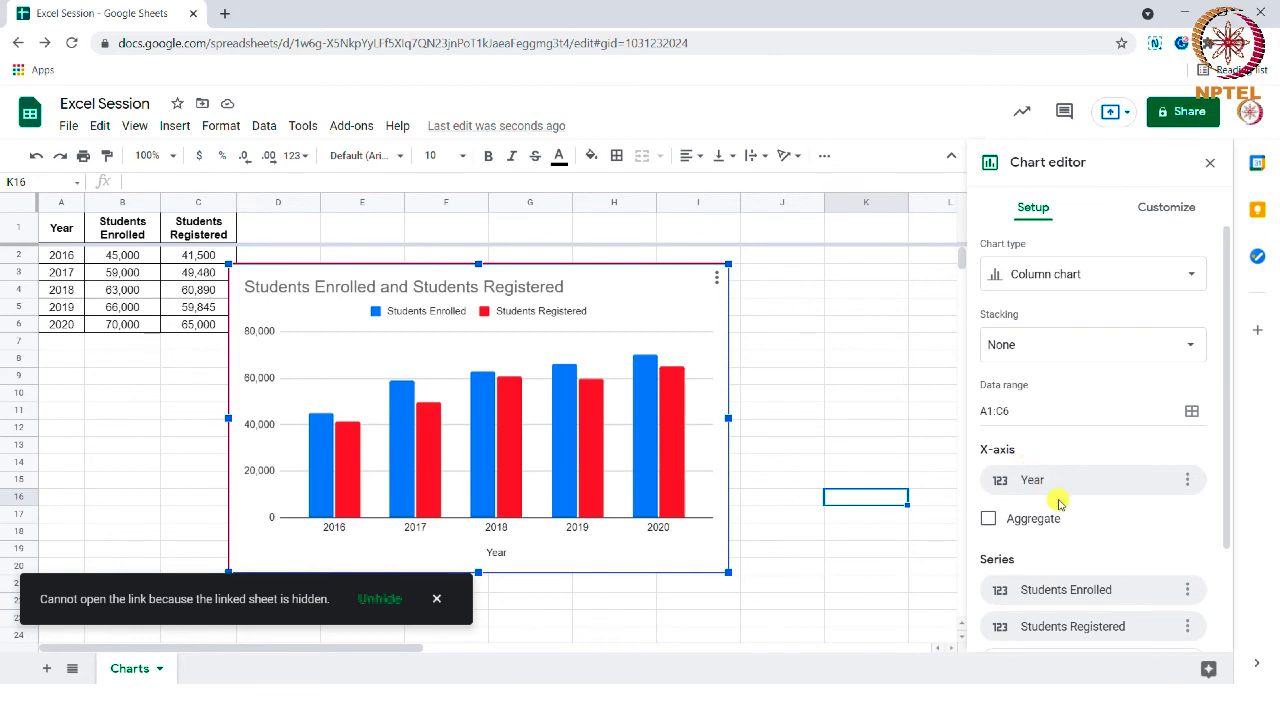
{"action": "scroll", "coordinate": [1058, 503], "scroll_direction": "down", "scroll_amount": 3}
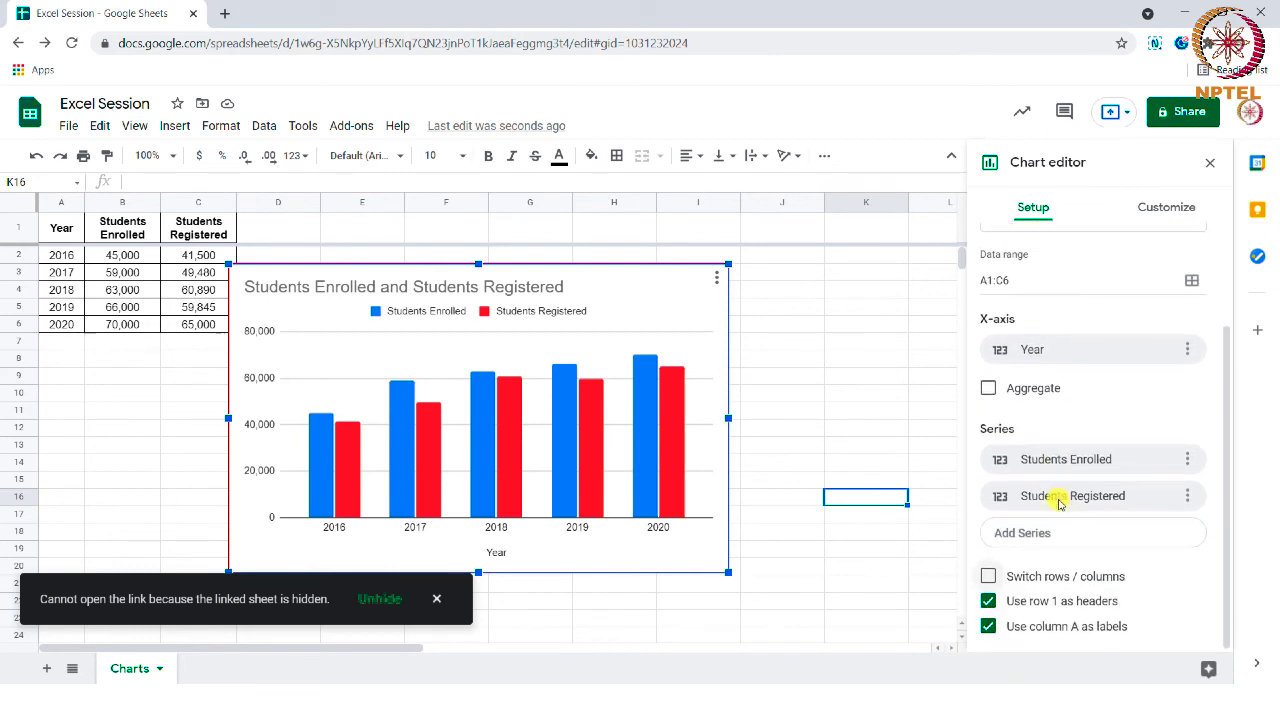
{"action": "left_click", "coordinate": [988, 577]}
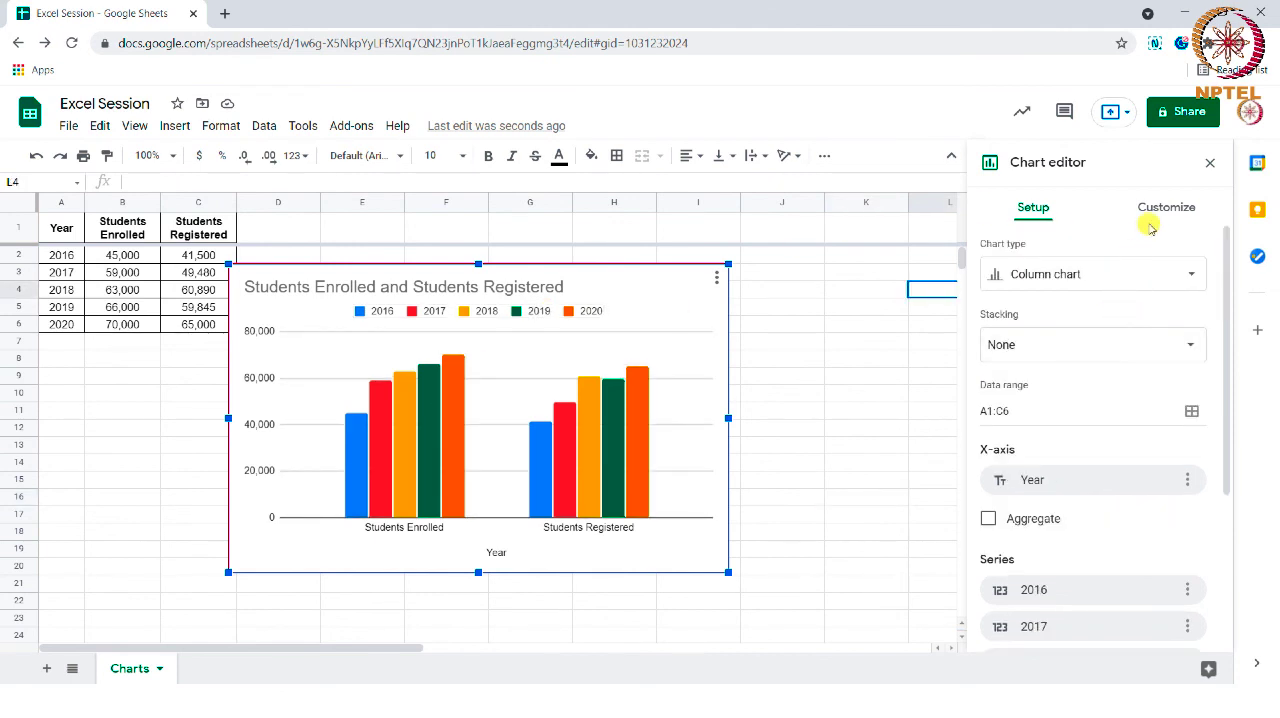
- Turn on the 3D option in the column chart's style settings
{"action": "left_click", "coordinate": [1166, 210]}
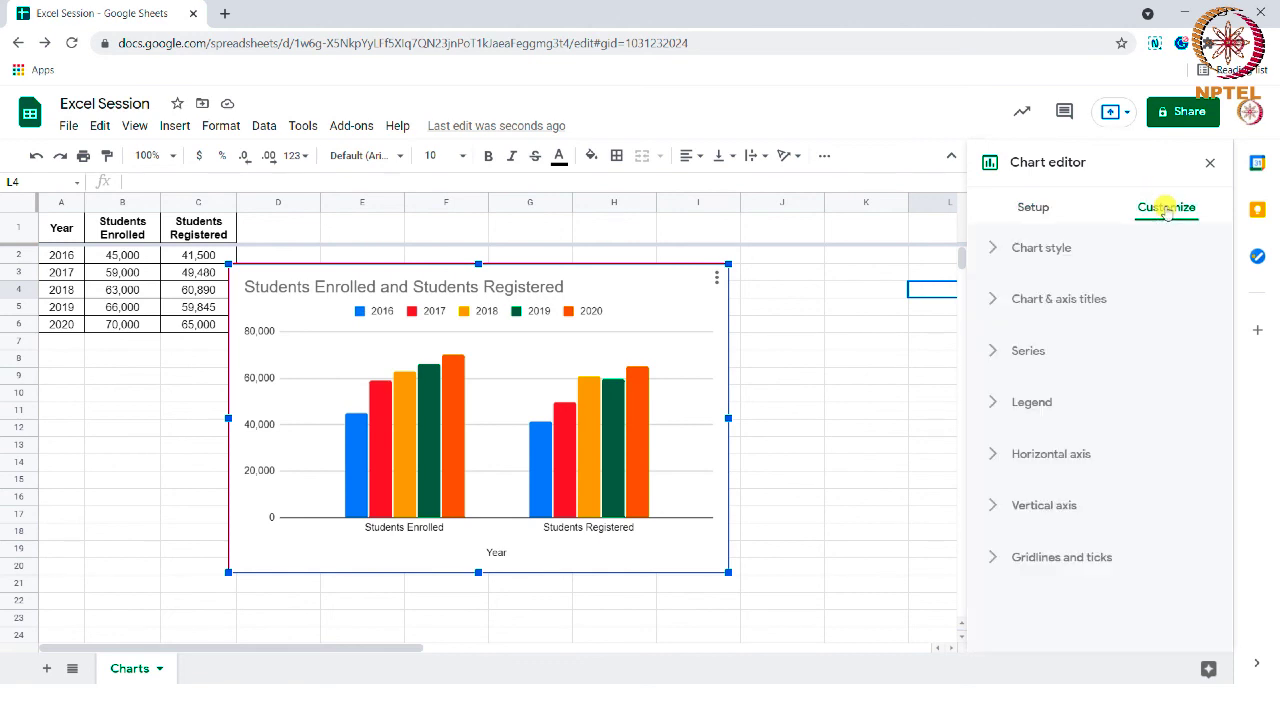
{"action": "left_click", "coordinate": [1075, 246]}
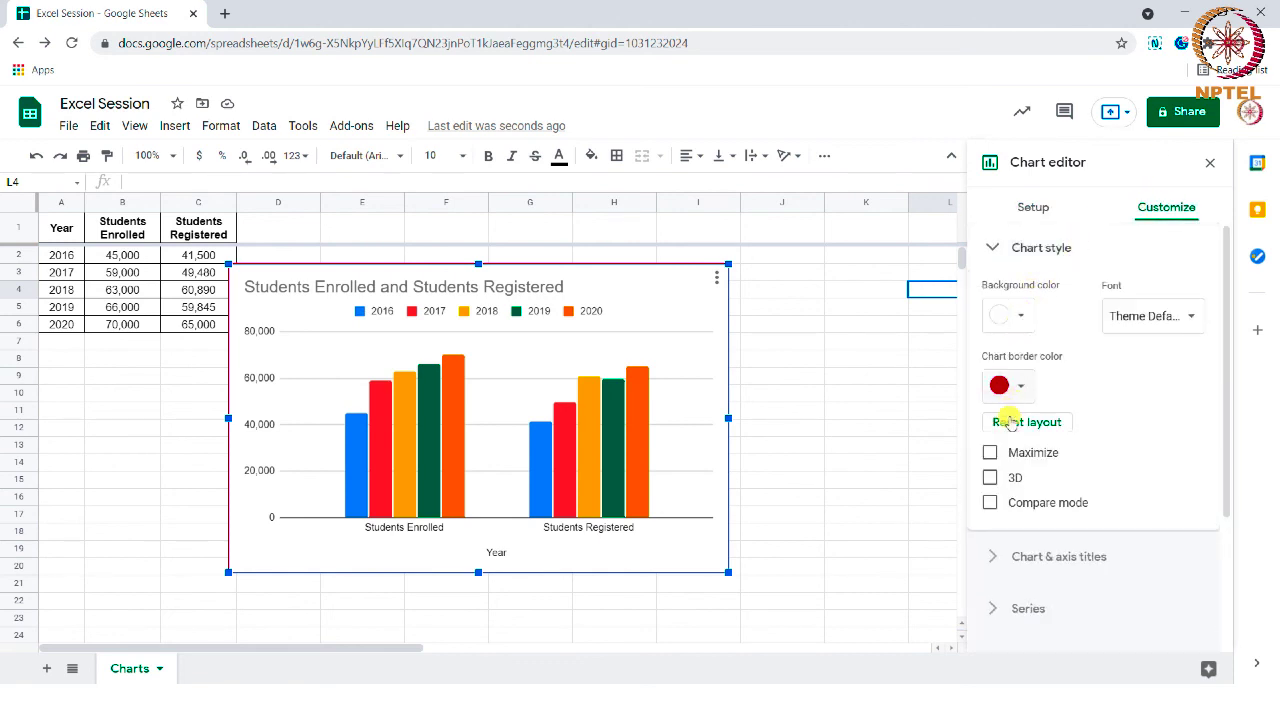
{"action": "left_click", "coordinate": [990, 478]}
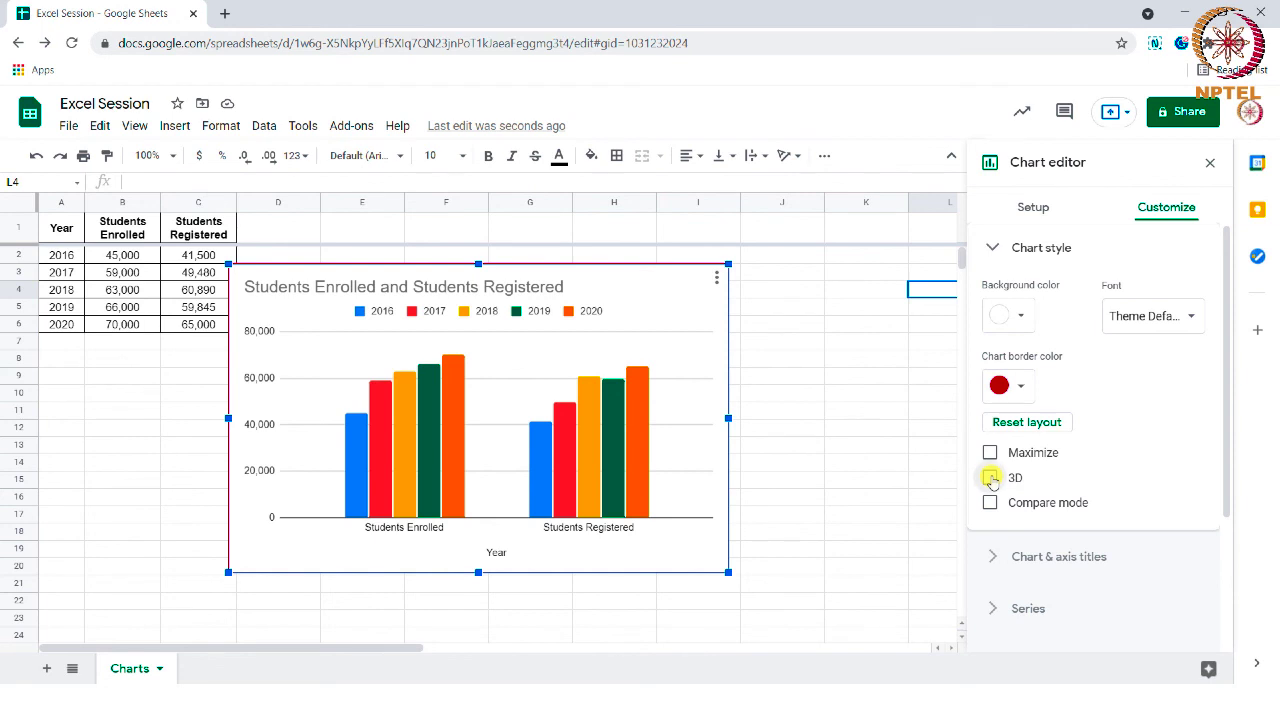